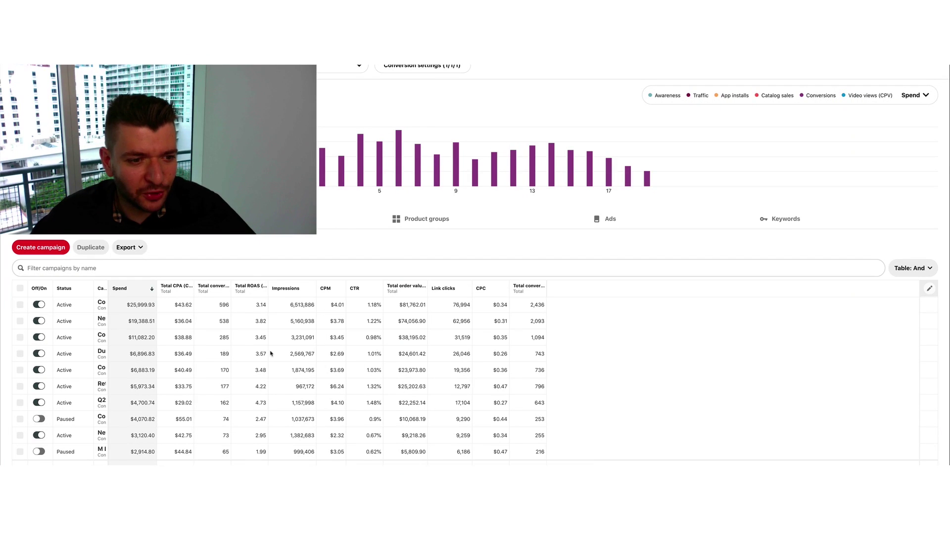
Step: Scroll the campaign table and check daily spend on the chart bars
{"action": "scroll", "coordinate": [271, 354], "scroll_direction": "down", "scroll_amount": 2}
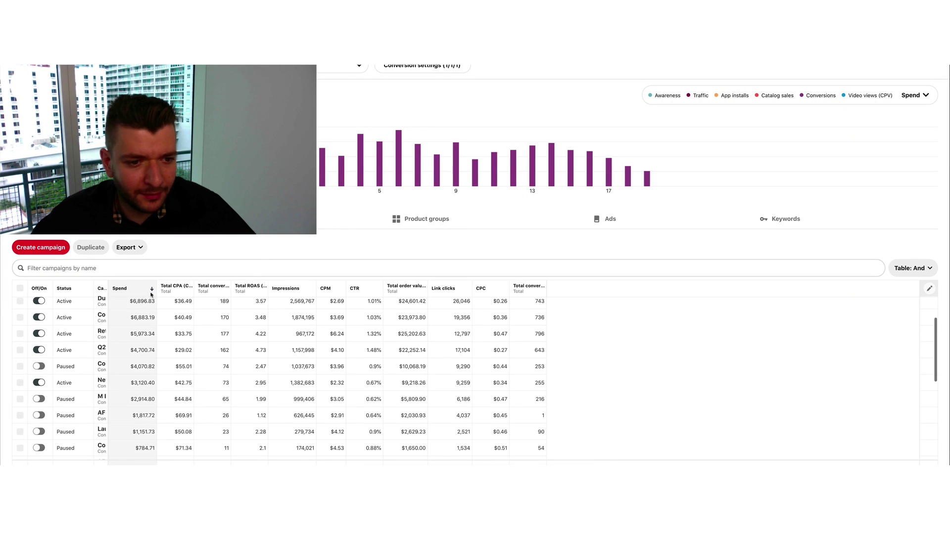
{"action": "scroll", "coordinate": [287, 431], "scroll_direction": "down", "scroll_amount": 1}
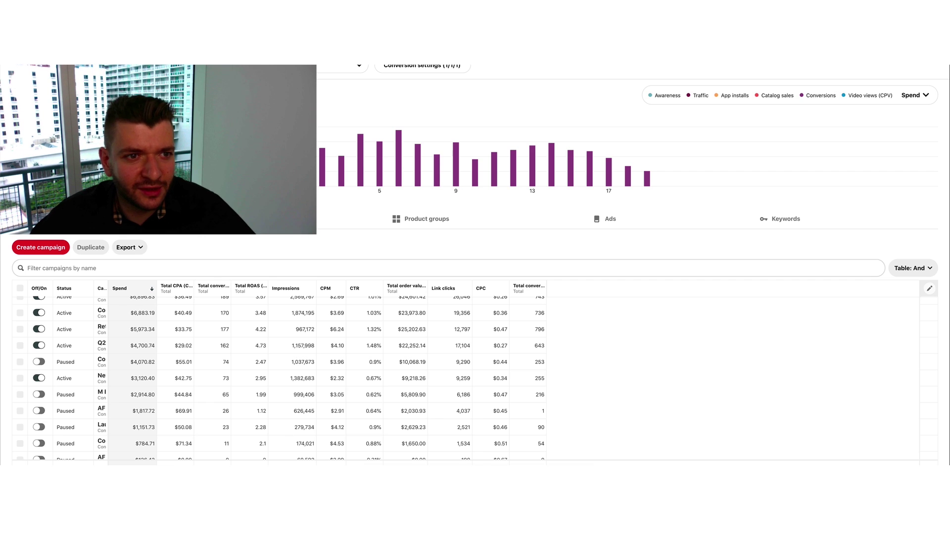
{"action": "scroll", "coordinate": [470, 374], "scroll_direction": "up", "scroll_amount": 2}
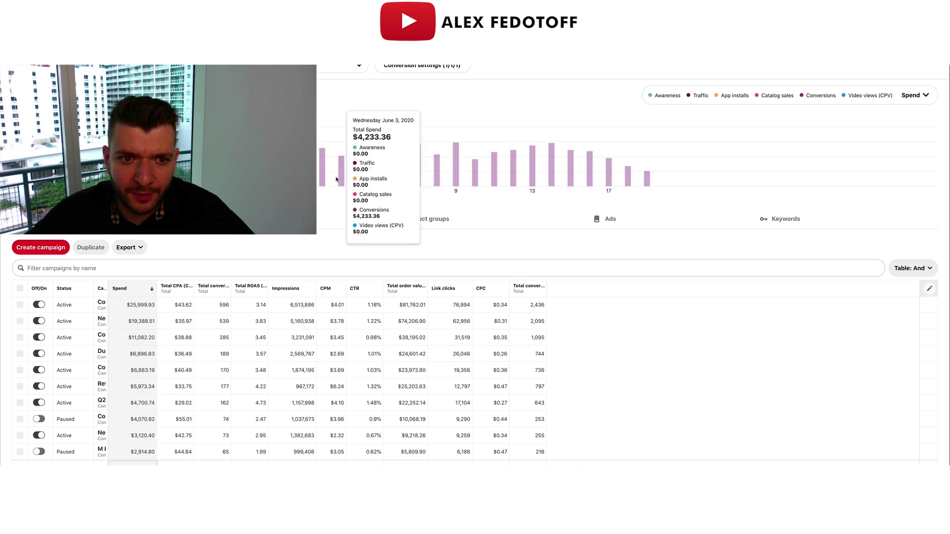
{"action": "mouse_move", "coordinate": [303, 164]}
{"action": "mouse_move", "coordinate": [627, 176]}
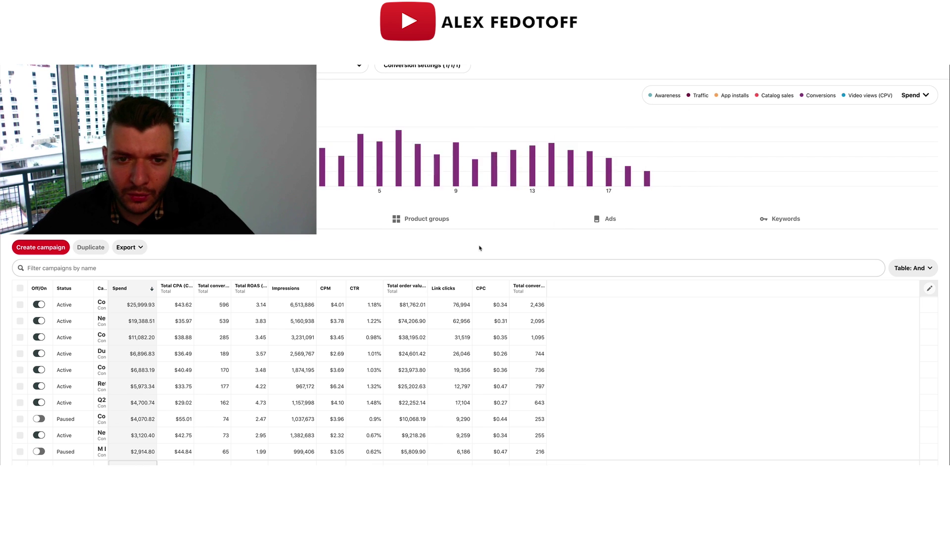
{"action": "mouse_move", "coordinate": [460, 172]}
{"action": "mouse_move", "coordinate": [401, 162]}
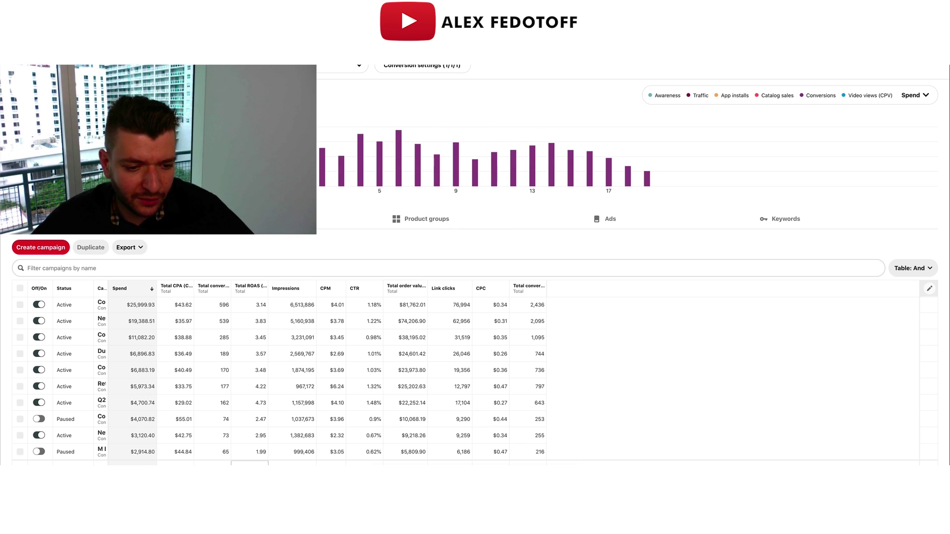
Step: Scroll down to the totals row showing $94,911.46 spend, 2,390 conversions and 3.39 ROAS
{"action": "scroll", "coordinate": [302, 426], "scroll_direction": "down", "scroll_amount": 3}
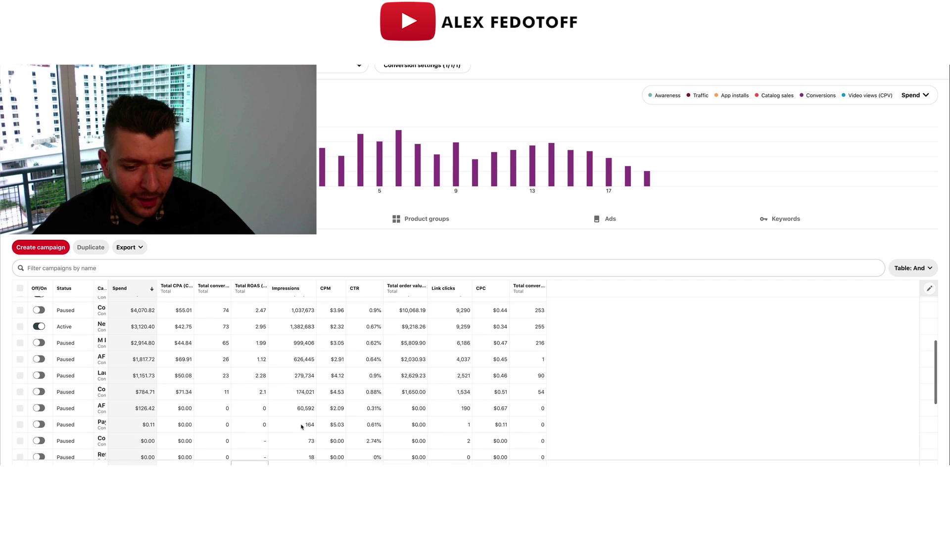
{"action": "scroll", "coordinate": [301, 426], "scroll_direction": "down", "scroll_amount": 5}
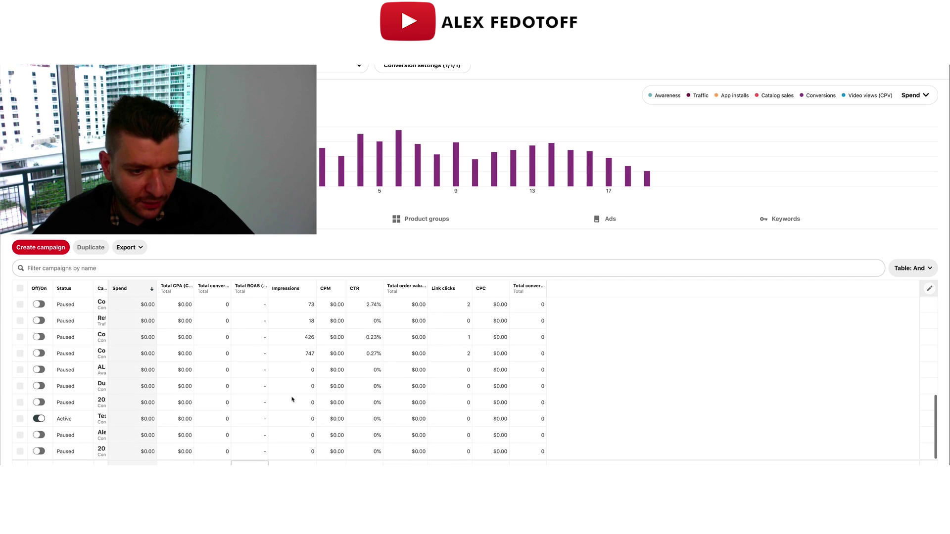
{"action": "scroll", "coordinate": [291, 398], "scroll_direction": "up", "scroll_amount": 10}
{"action": "scroll", "coordinate": [346, 425], "scroll_direction": "down", "scroll_amount": 10}
{"action": "scroll", "coordinate": [355, 443], "scroll_direction": "down", "scroll_amount": 2}
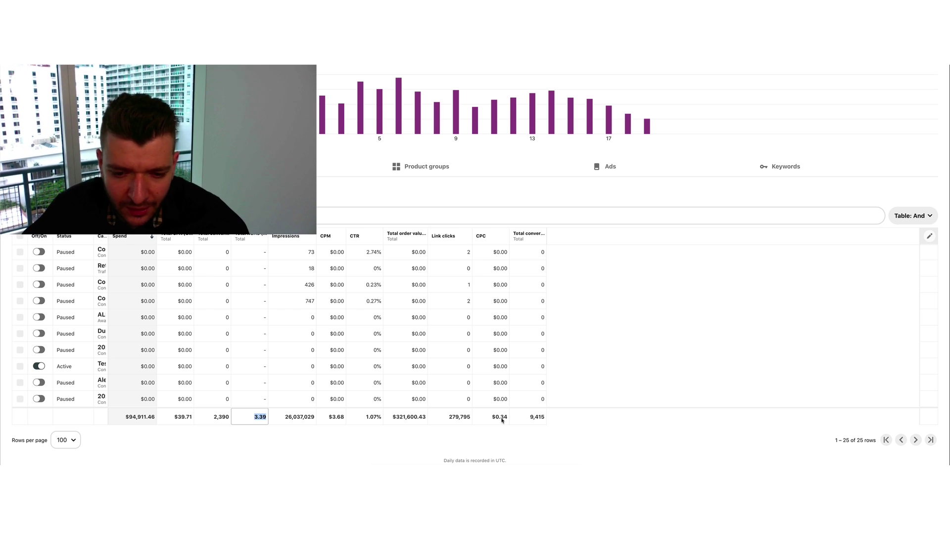
Step: Highlight the $0.34 CPC total, then the $39.71 total CPA figure
{"action": "double_click", "coordinate": [500, 418]}
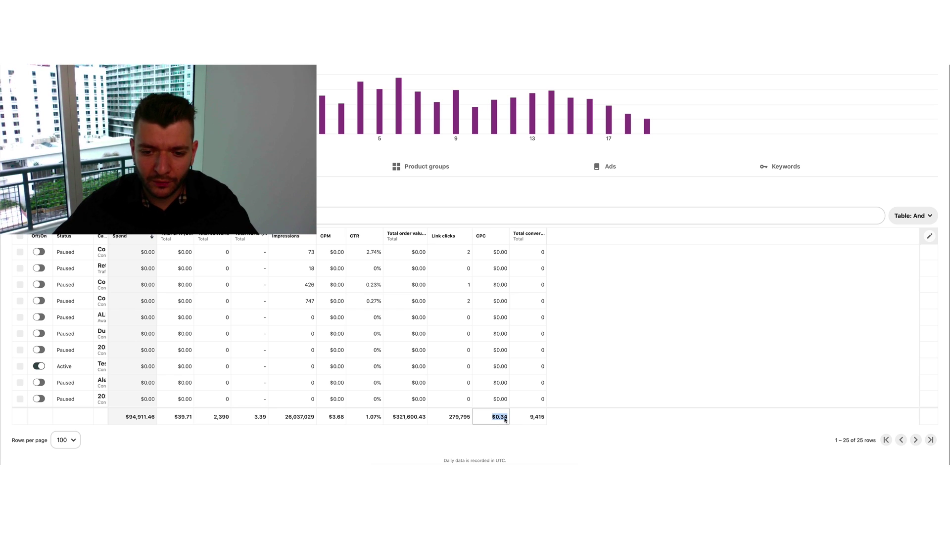
{"action": "left_click", "coordinate": [457, 433]}
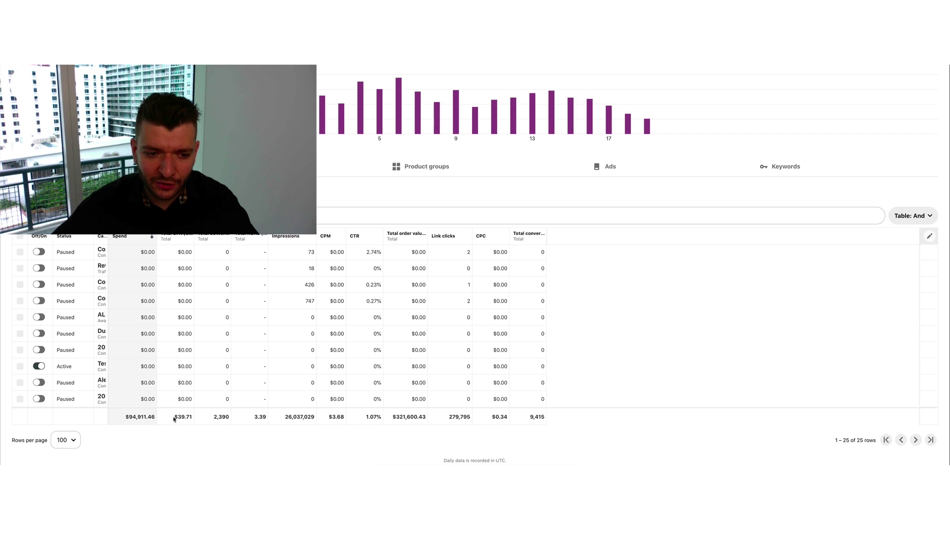
{"action": "left_click_drag", "start_coordinate": [173, 419], "coordinate": [194, 422]}
{"action": "left_click", "coordinate": [181, 239]}
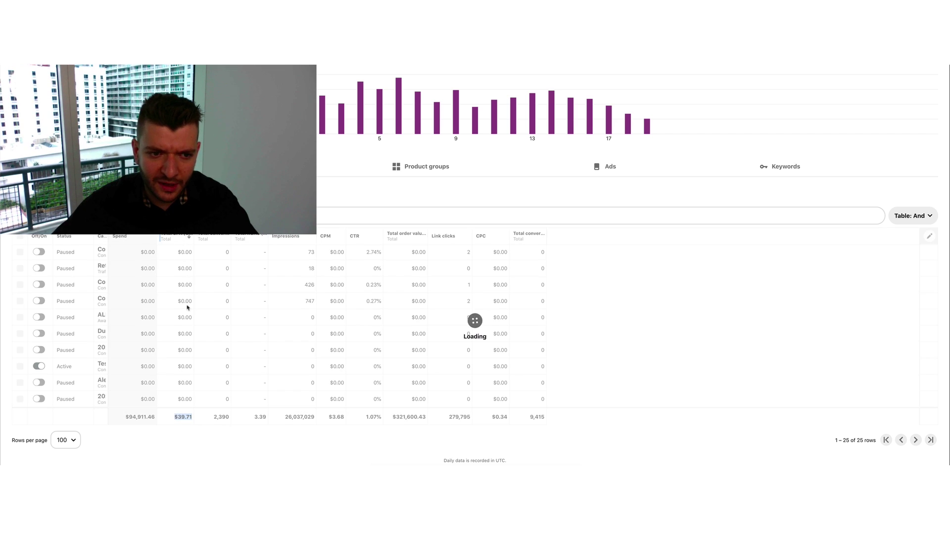
{"action": "scroll", "coordinate": [185, 292], "scroll_direction": "down", "scroll_amount": 5}
{"action": "scroll", "coordinate": [193, 326], "scroll_direction": "up", "scroll_amount": 5}
{"action": "scroll", "coordinate": [201, 339], "scroll_direction": "up", "scroll_amount": 2}
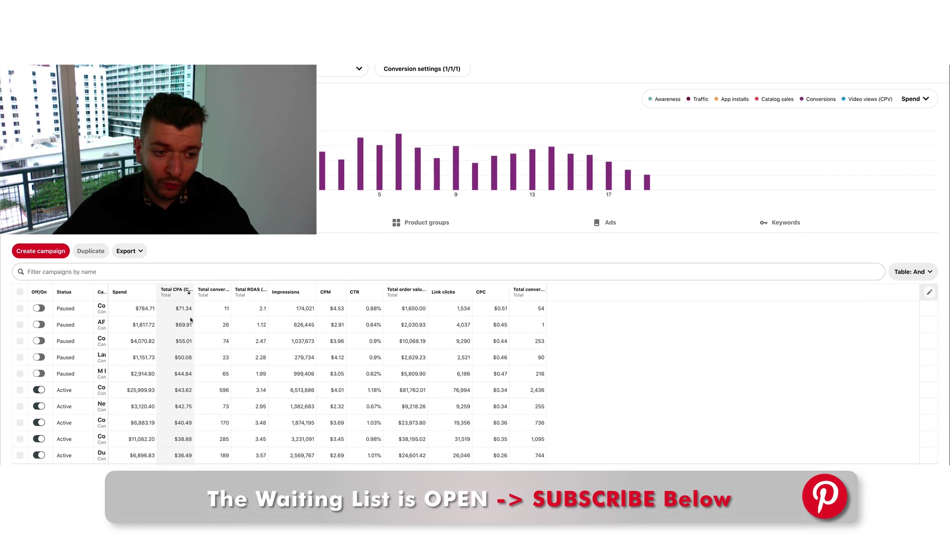
{"action": "scroll", "coordinate": [148, 311], "scroll_direction": "down", "scroll_amount": 5}
{"action": "scroll", "coordinate": [193, 294], "scroll_direction": "up", "scroll_amount": 4}
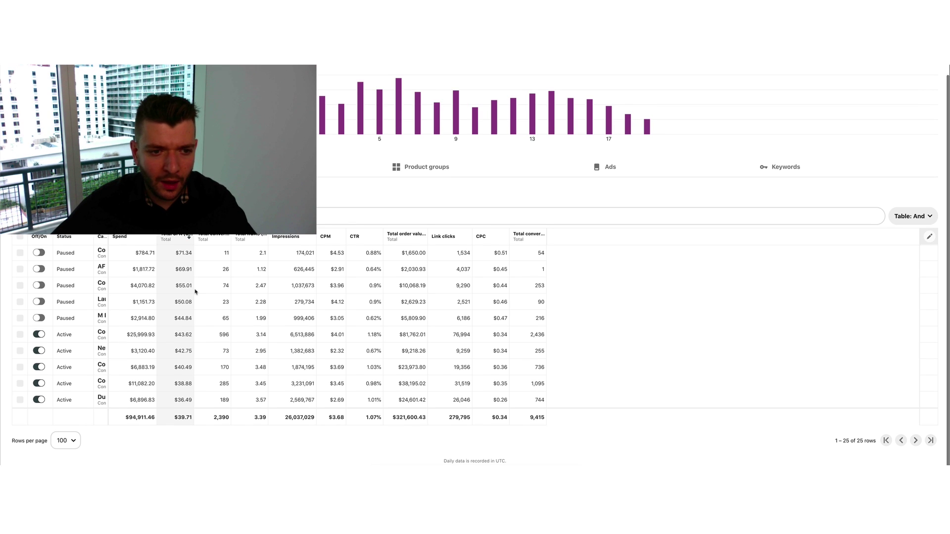
{"action": "scroll", "coordinate": [201, 306], "scroll_direction": "down", "scroll_amount": 4}
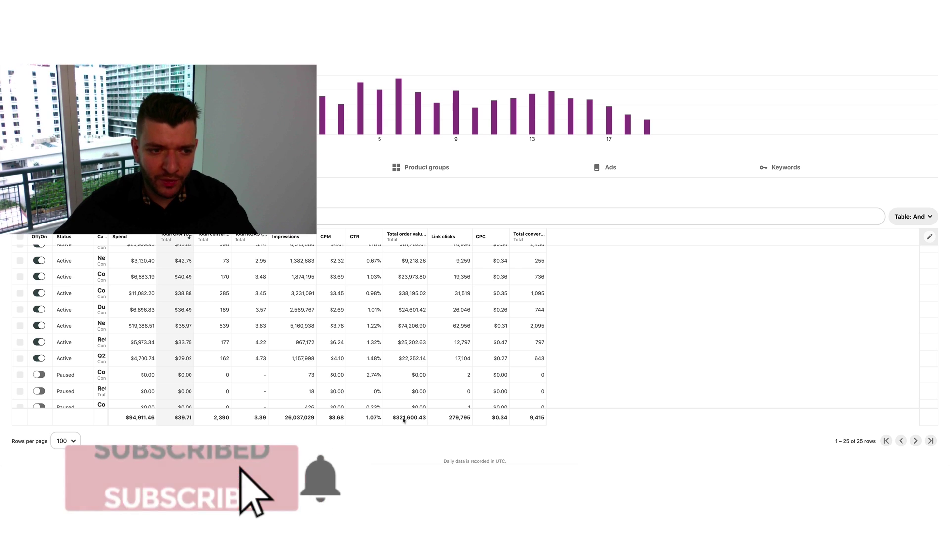
{"action": "scroll", "coordinate": [420, 365], "scroll_direction": "up", "scroll_amount": 1}
{"action": "scroll", "coordinate": [420, 357], "scroll_direction": "up", "scroll_amount": 3}
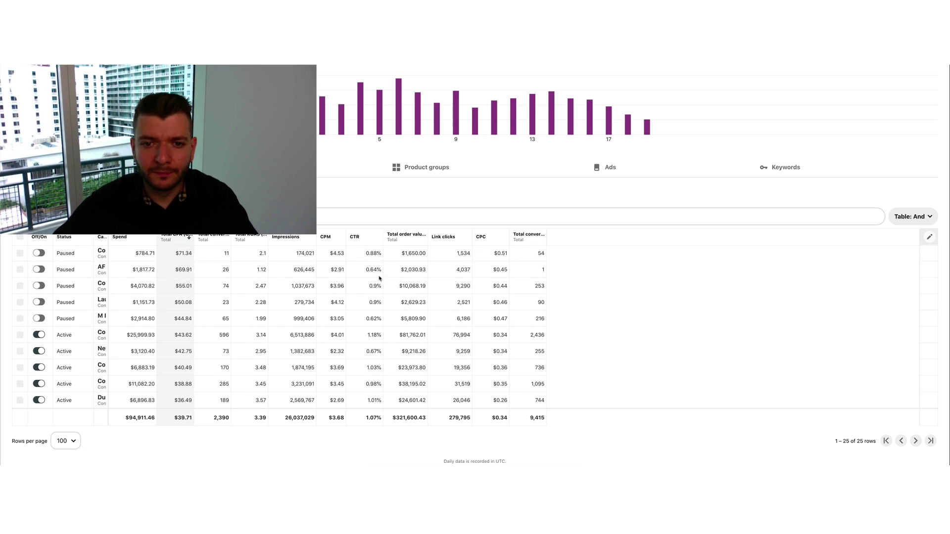
{"action": "scroll", "coordinate": [380, 281], "scroll_direction": "up", "scroll_amount": 2}
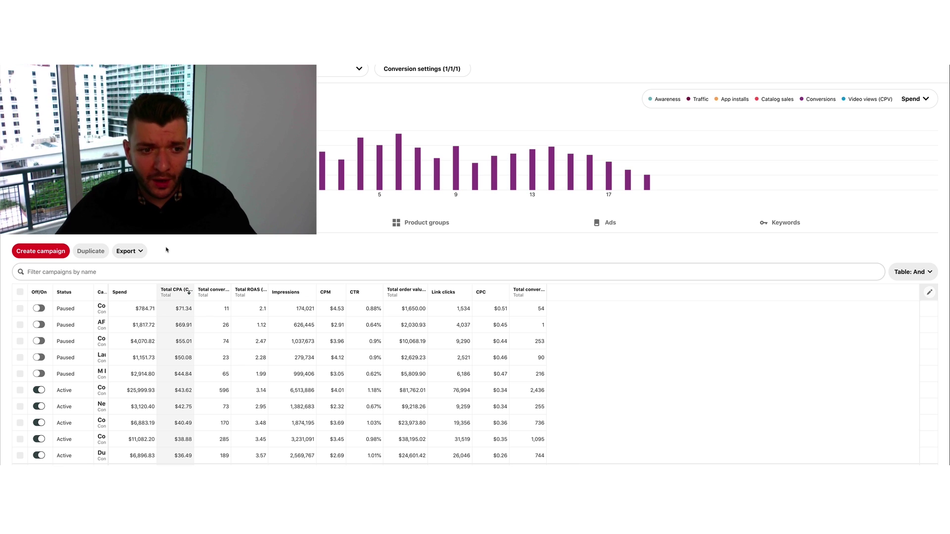
{"action": "scroll", "coordinate": [209, 317], "scroll_direction": "down", "scroll_amount": 10}
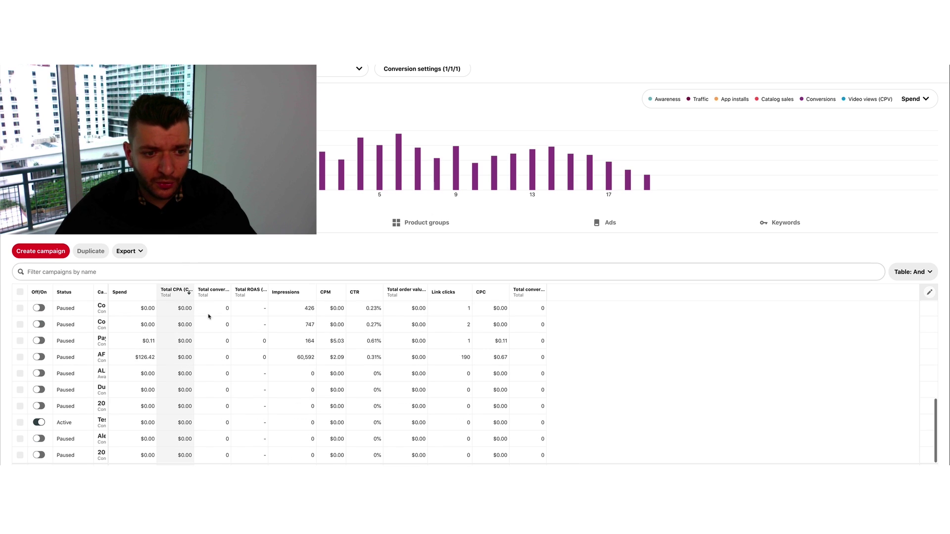
{"action": "scroll", "coordinate": [235, 340], "scroll_direction": "up", "scroll_amount": 10}
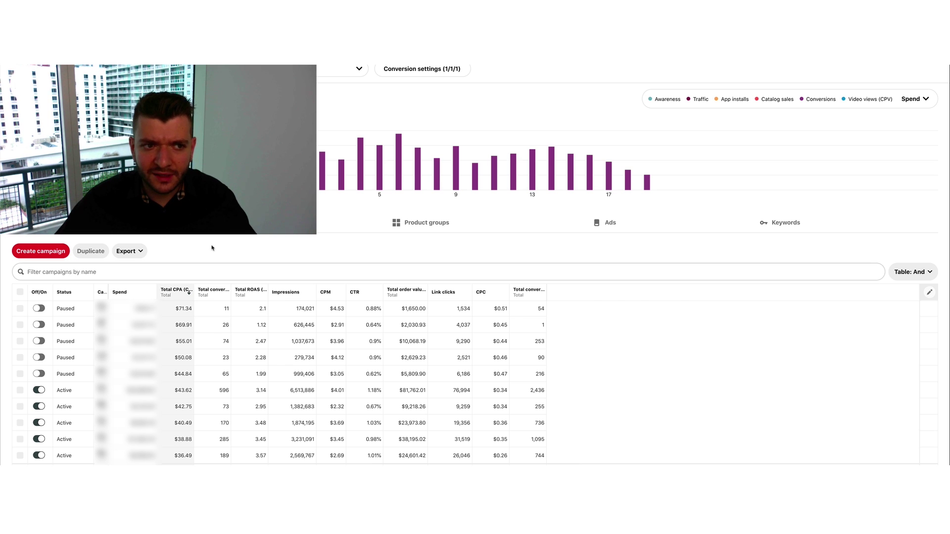
Step: Switch the results table to Ad groups and review their spend, bids, budgets and target CPAs
{"action": "left_click", "coordinate": [213, 225]}
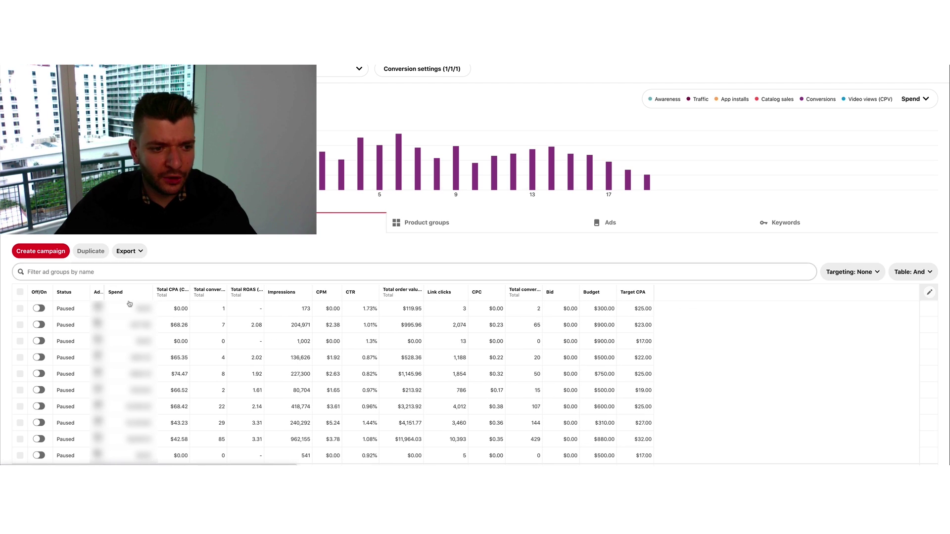
{"action": "mouse_move", "coordinate": [610, 314]}
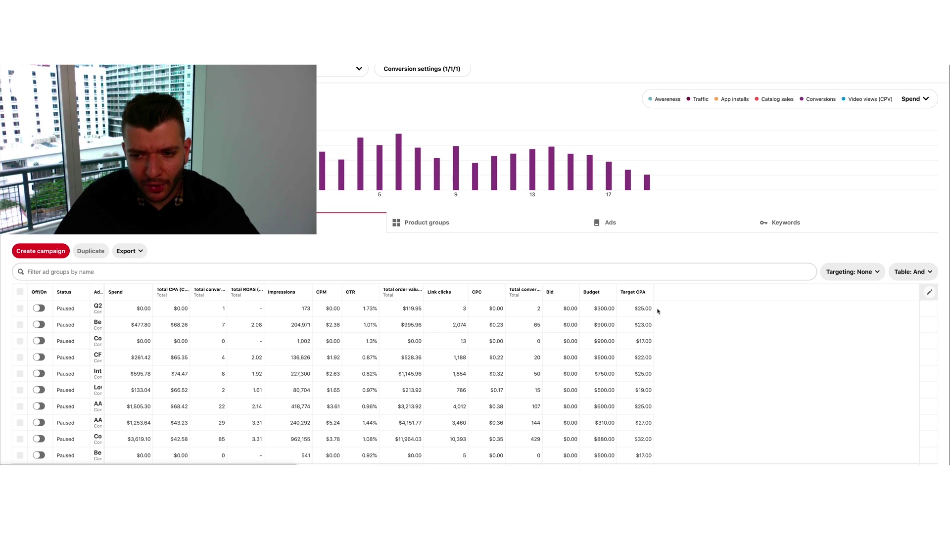
{"action": "mouse_move", "coordinate": [653, 341]}
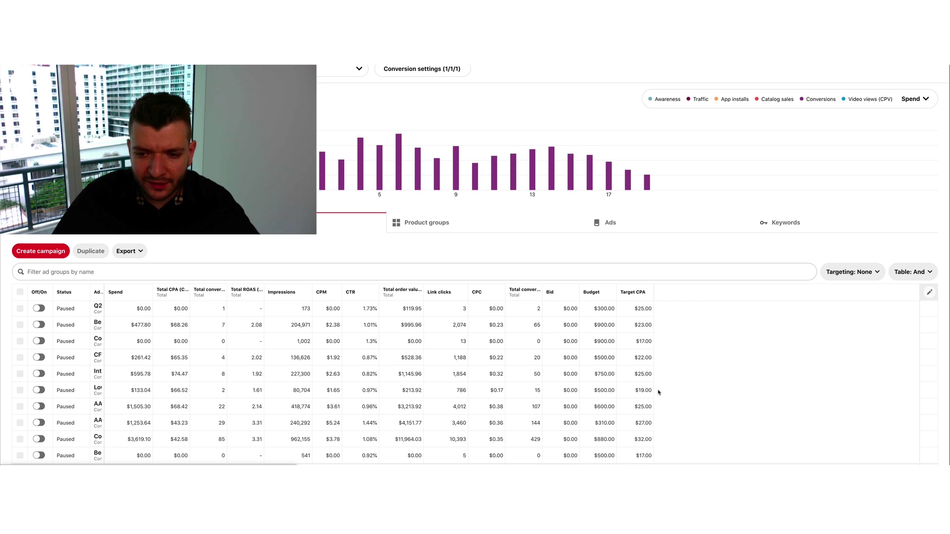
{"action": "scroll", "coordinate": [659, 391], "scroll_direction": "down", "scroll_amount": 5}
{"action": "scroll", "coordinate": [651, 328], "scroll_direction": "up", "scroll_amount": 5}
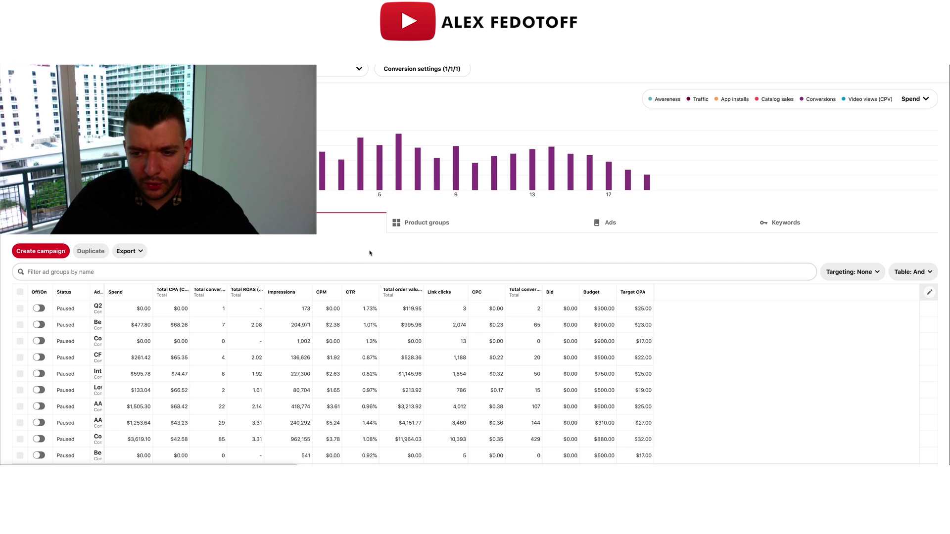
{"action": "scroll", "coordinate": [643, 369], "scroll_direction": "down", "scroll_amount": 3}
{"action": "scroll", "coordinate": [645, 366], "scroll_direction": "down", "scroll_amount": 5}
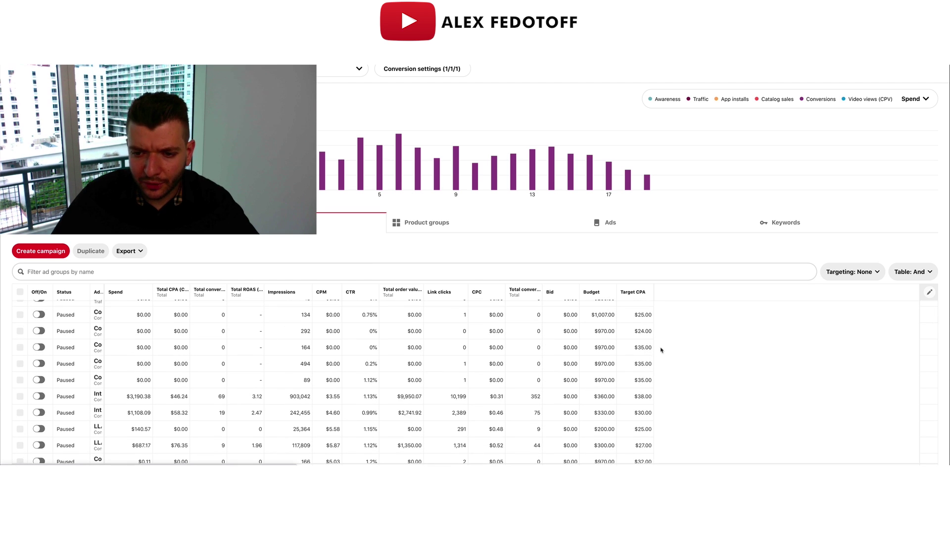
{"action": "scroll", "coordinate": [656, 350], "scroll_direction": "up", "scroll_amount": 10}
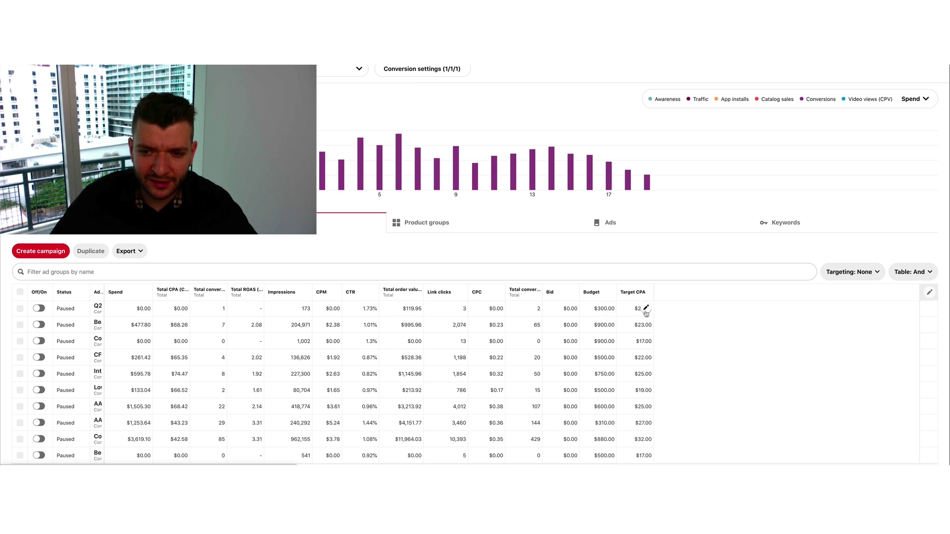
Step: Inspect the first ad group's $300.00 budget and target CPA unchanged, then list targeting breakdowns
{"action": "mouse_move", "coordinate": [600, 300]}
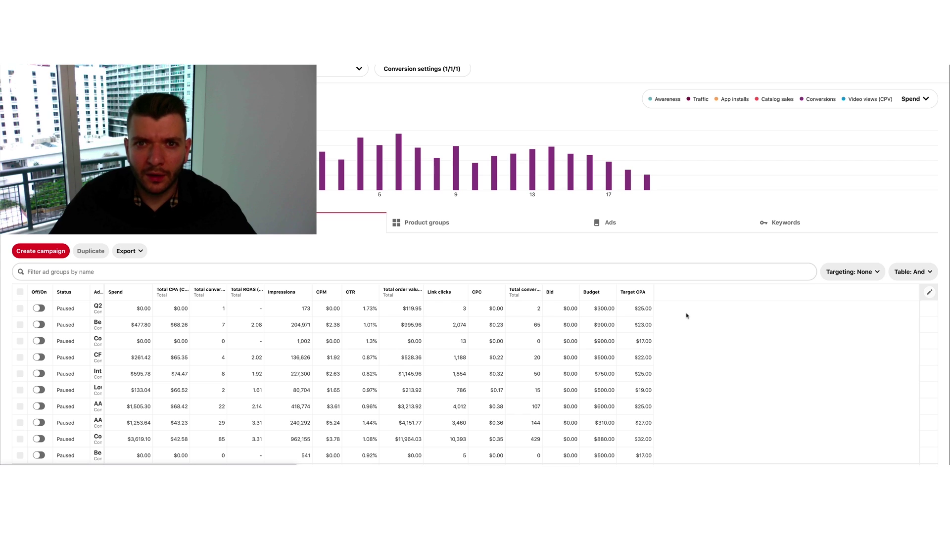
{"action": "left_click", "coordinate": [609, 309]}
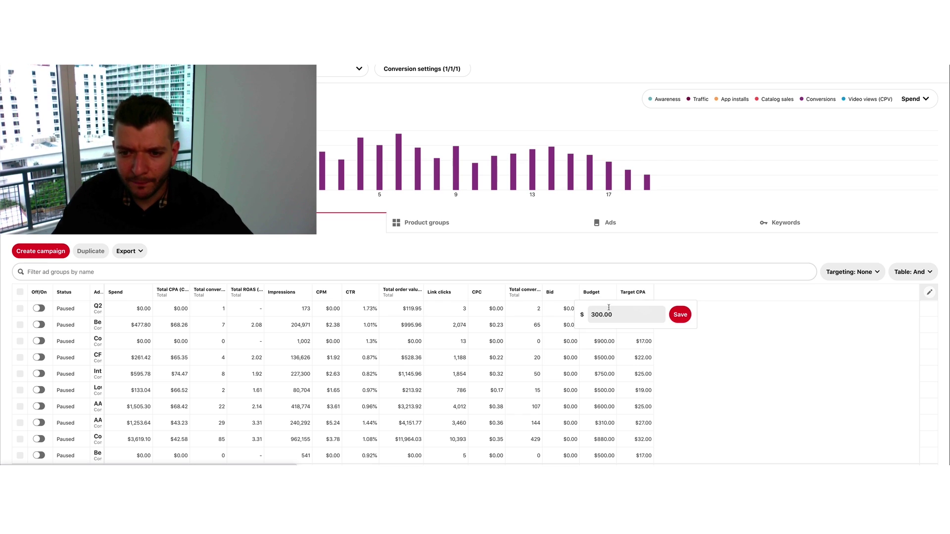
{"action": "left_click", "coordinate": [669, 316]}
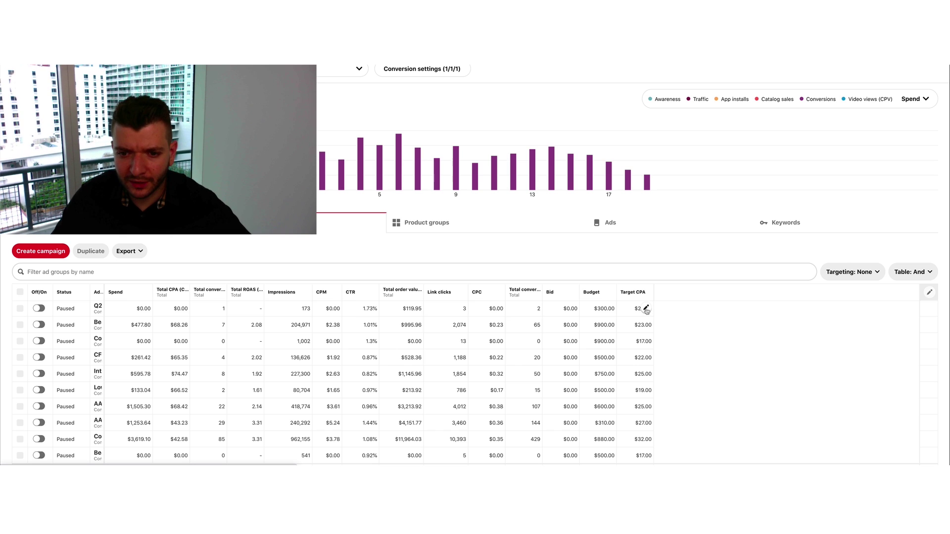
{"action": "left_click", "coordinate": [646, 309]}
{"action": "left_click", "coordinate": [758, 325]}
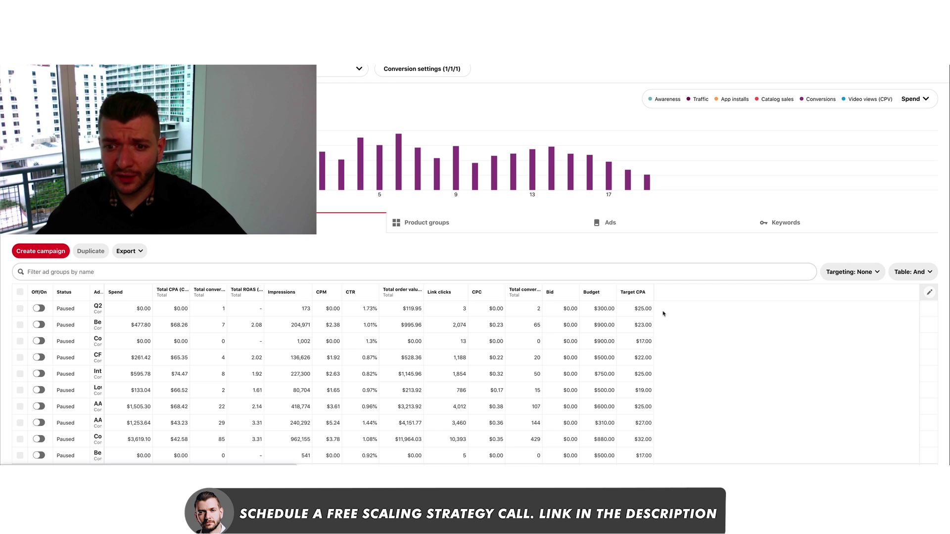
{"action": "left_click", "coordinate": [866, 273]}
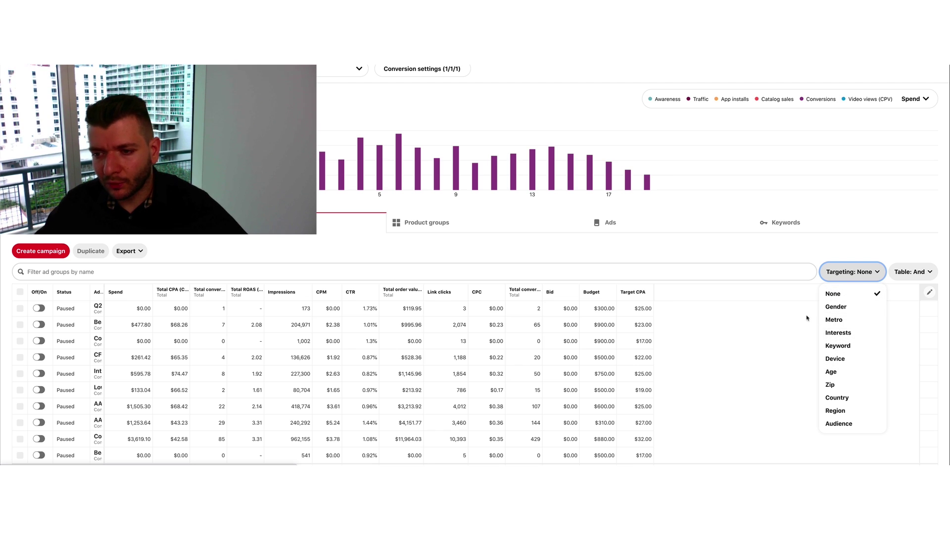
Step: Dismiss the targeting list and view results by Product groups, then by individual Ads
{"action": "left_click", "coordinate": [707, 253]}
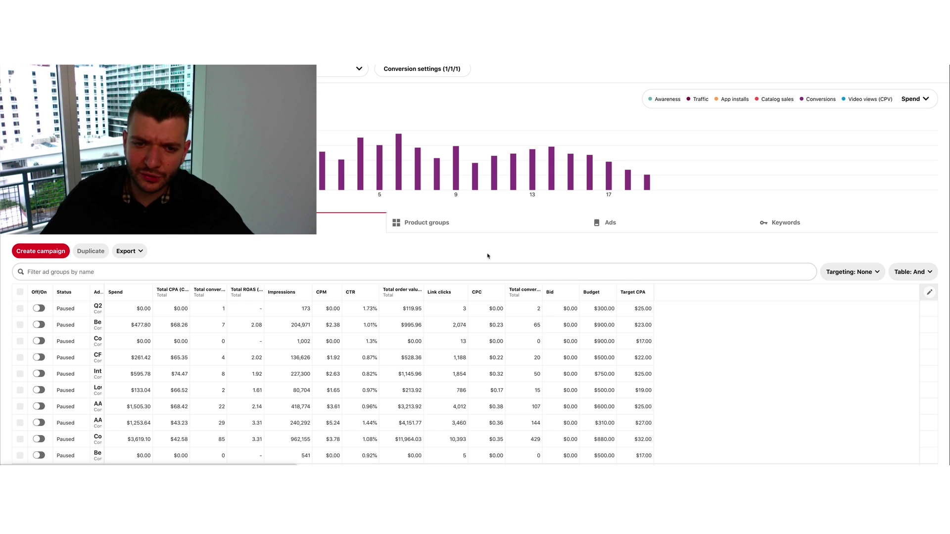
{"action": "left_click", "coordinate": [448, 231]}
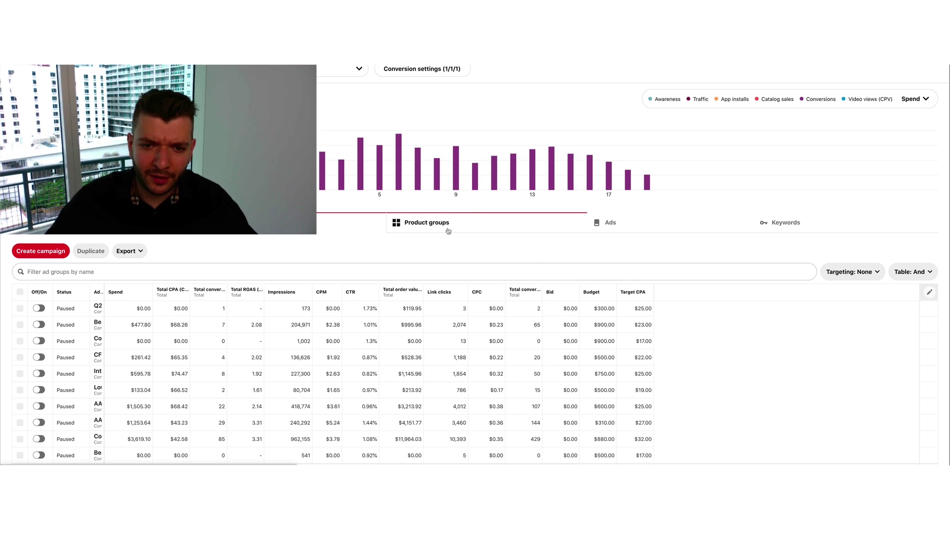
{"action": "scroll", "coordinate": [448, 231], "scroll_direction": "down", "scroll_amount": 1}
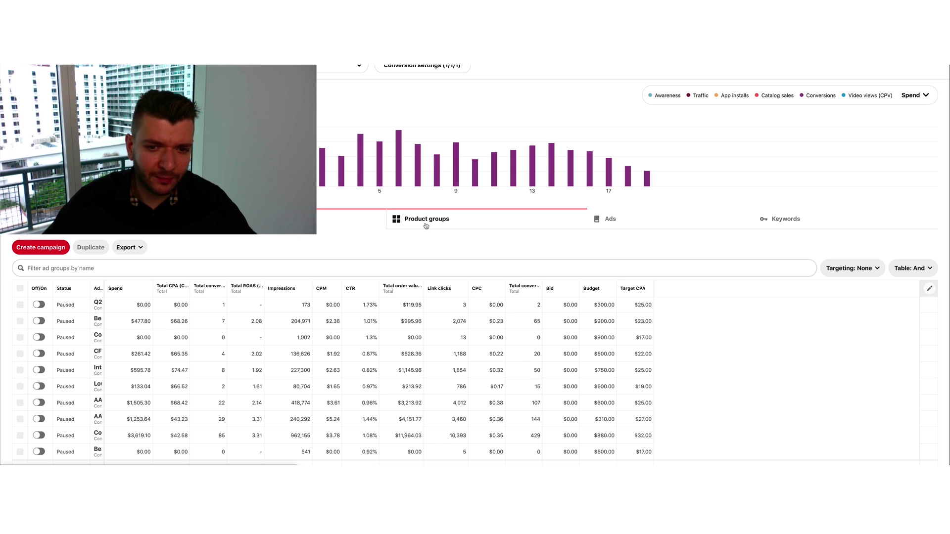
{"action": "left_click", "coordinate": [627, 225]}
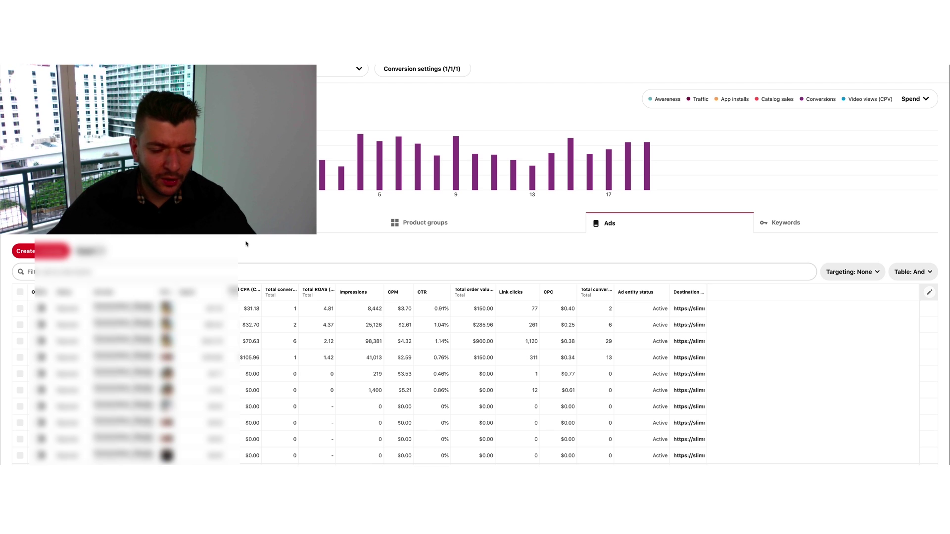
{"action": "scroll", "coordinate": [246, 245], "scroll_direction": "down", "scroll_amount": 3}
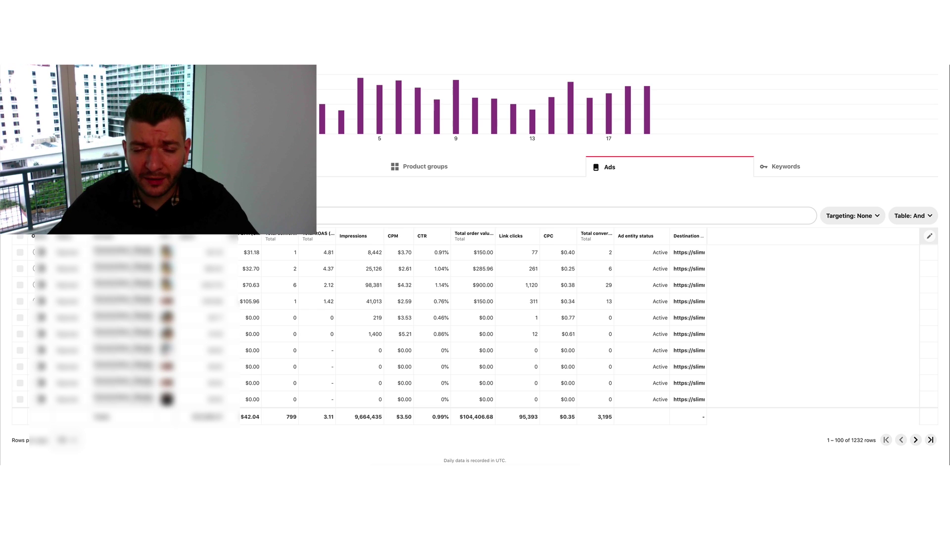
{"action": "scroll", "coordinate": [277, 253], "scroll_direction": "up", "scroll_amount": 3}
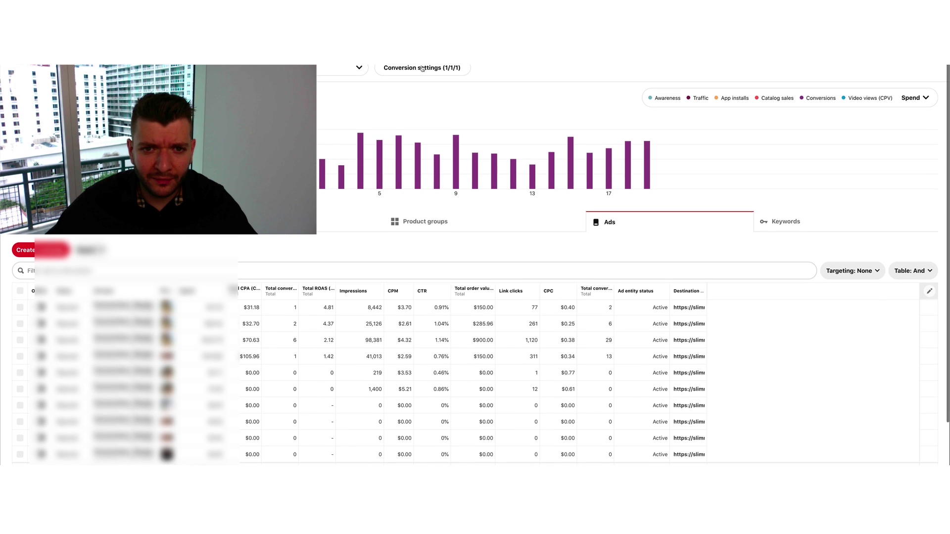
Step: Review the conversion window options in Conversion settings, keeping the 1/1/1 window
{"action": "left_click", "coordinate": [422, 70]}
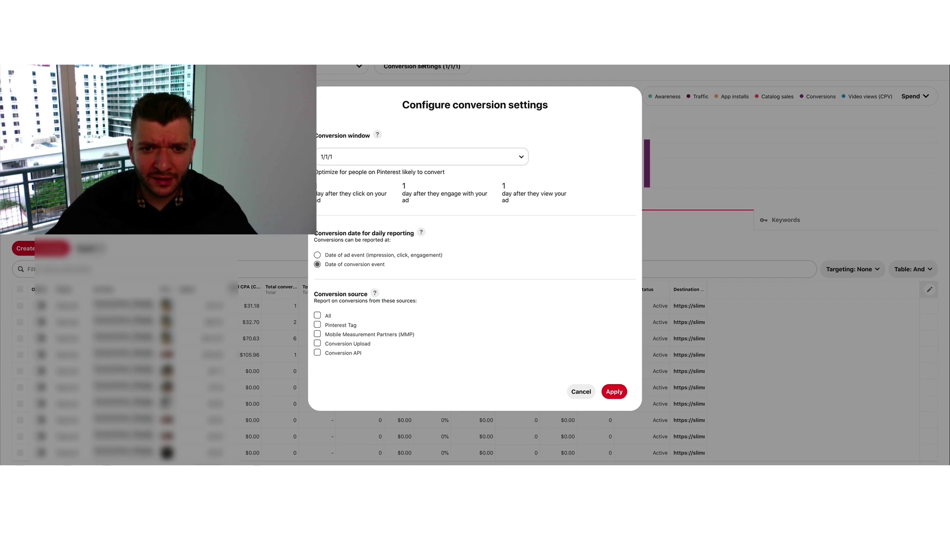
{"action": "left_click", "coordinate": [344, 157]}
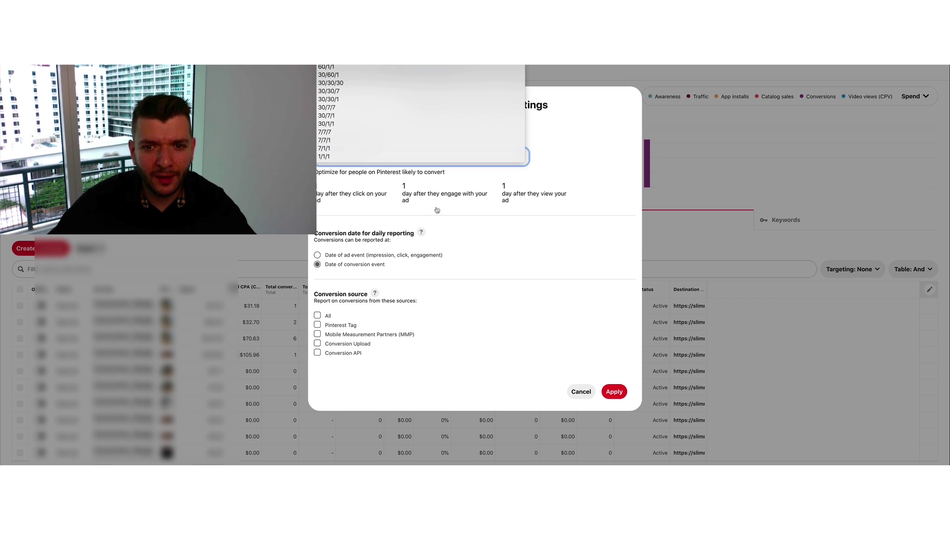
{"action": "left_click", "coordinate": [324, 156]}
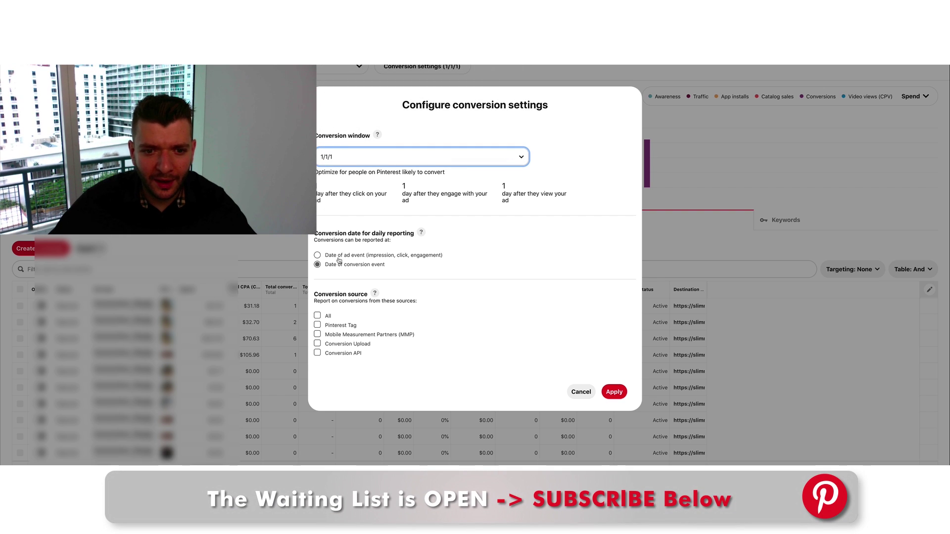
Step: Cancel the conversion settings and sort campaigns by Spend, highest first, starting at $26,003.82
{"action": "left_click", "coordinate": [581, 391]}
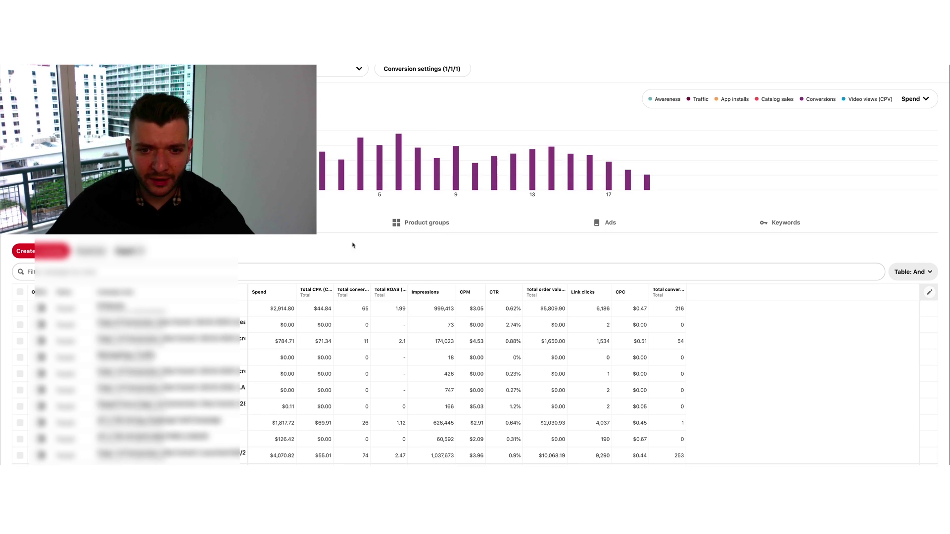
{"action": "left_click", "coordinate": [262, 293]}
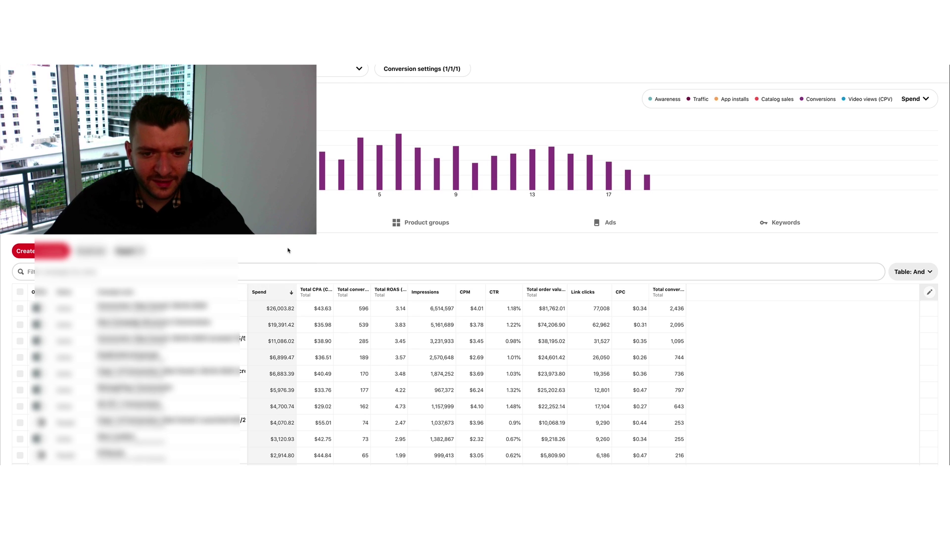
{"action": "scroll", "coordinate": [290, 252], "scroll_direction": "down", "scroll_amount": 1}
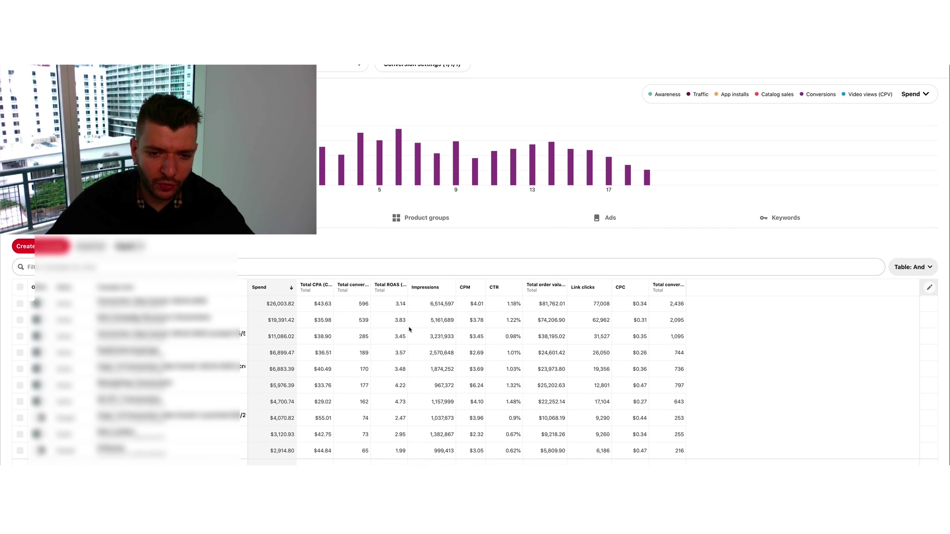
{"action": "scroll", "coordinate": [404, 318], "scroll_direction": "down", "scroll_amount": 1}
{"action": "scroll", "coordinate": [404, 318], "scroll_direction": "down", "scroll_amount": 1}
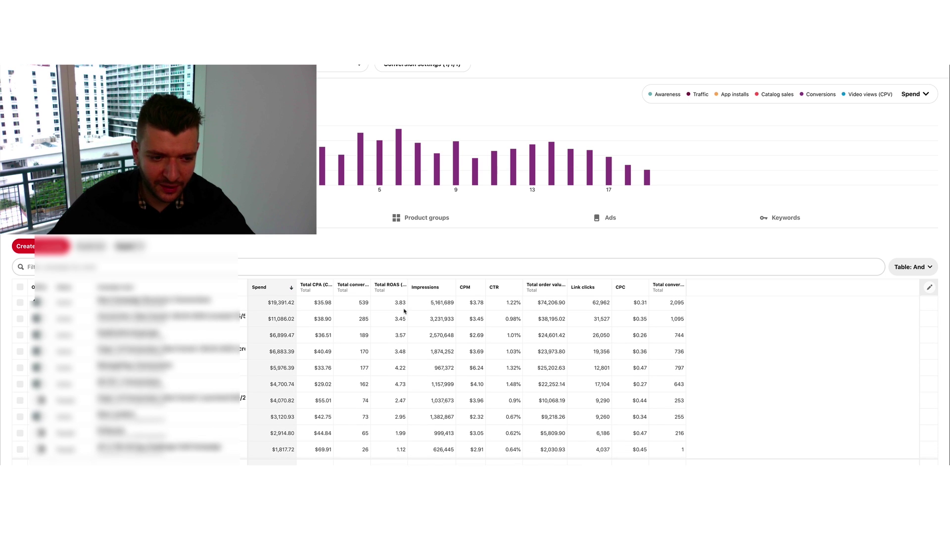
{"action": "scroll", "coordinate": [408, 305], "scroll_direction": "down", "scroll_amount": 2}
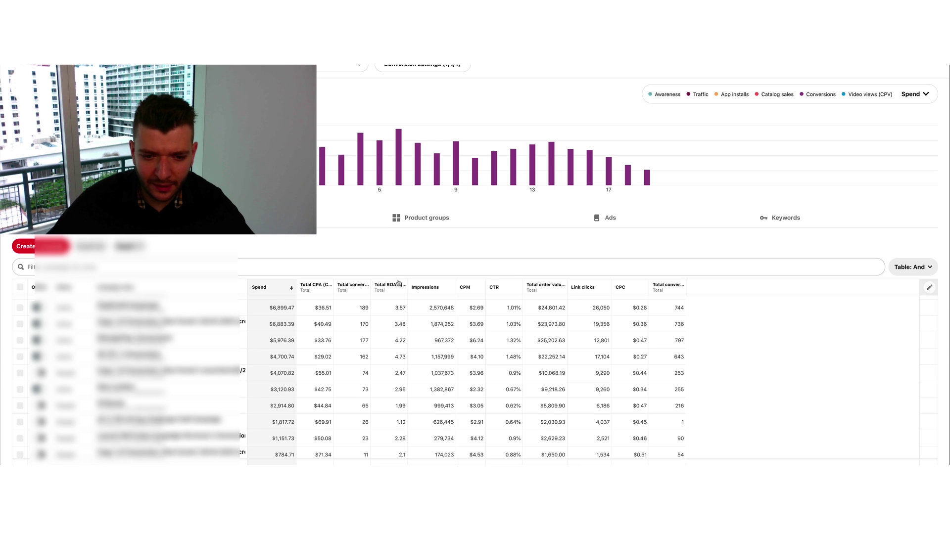
{"action": "scroll", "coordinate": [399, 284], "scroll_direction": "up", "scroll_amount": 1}
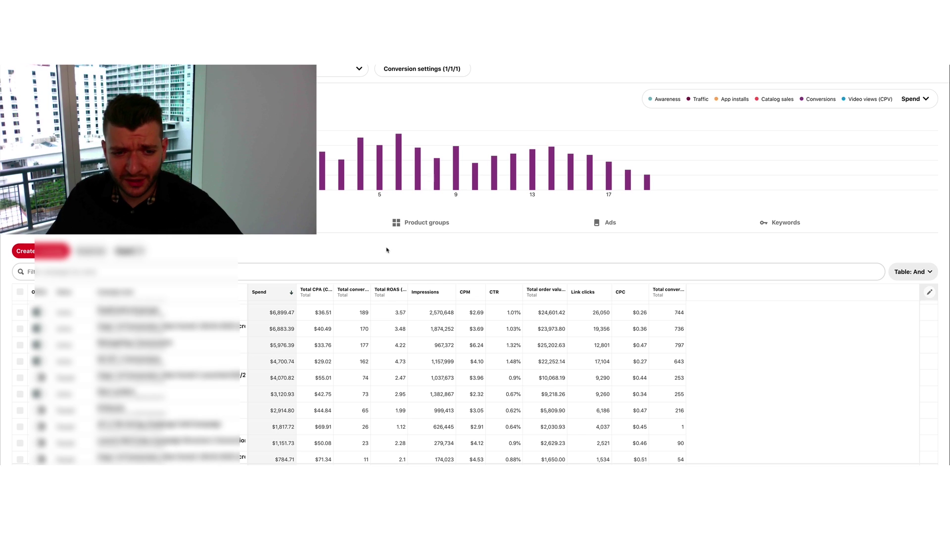
{"action": "scroll", "coordinate": [410, 324], "scroll_direction": "up", "scroll_amount": 2}
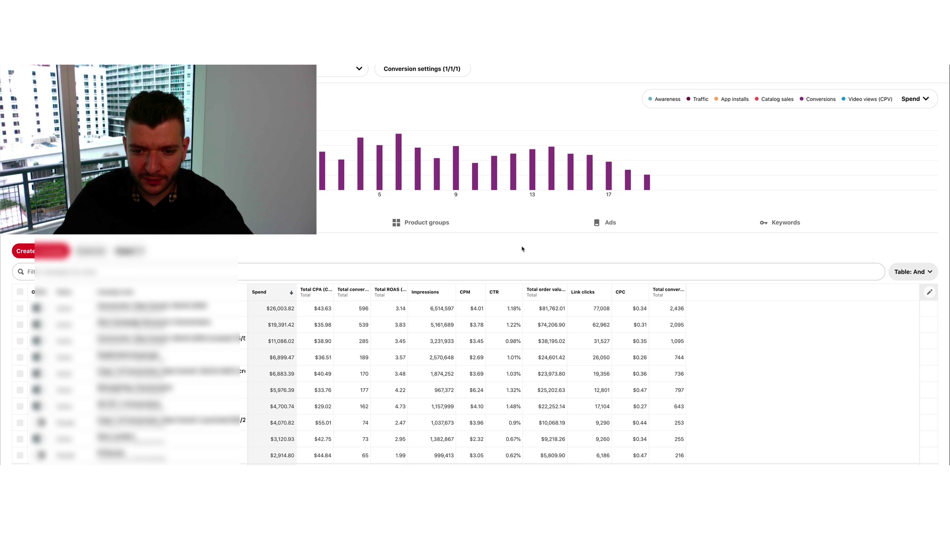
{"action": "scroll", "coordinate": [523, 249], "scroll_direction": "down", "scroll_amount": 2}
{"action": "left_click", "coordinate": [609, 167]}
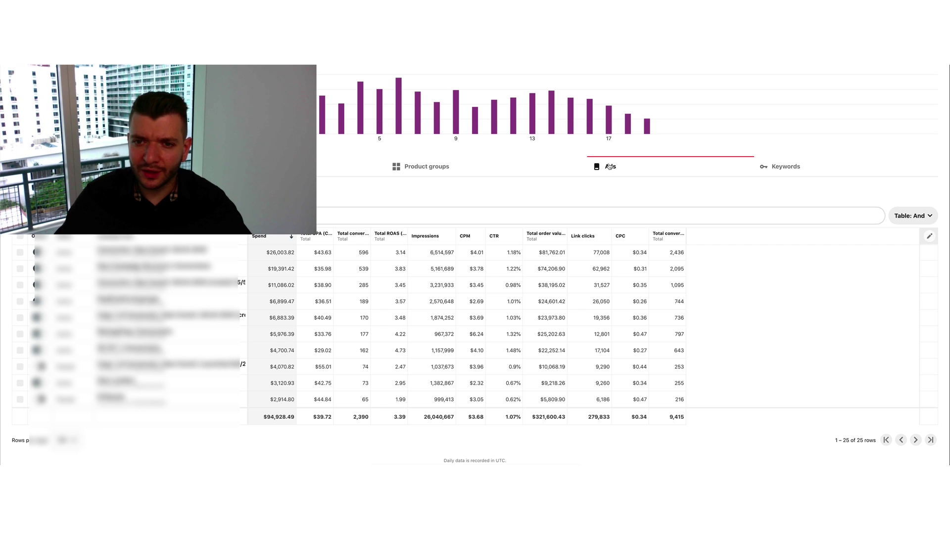
{"action": "scroll", "coordinate": [501, 204], "scroll_direction": "up", "scroll_amount": 2}
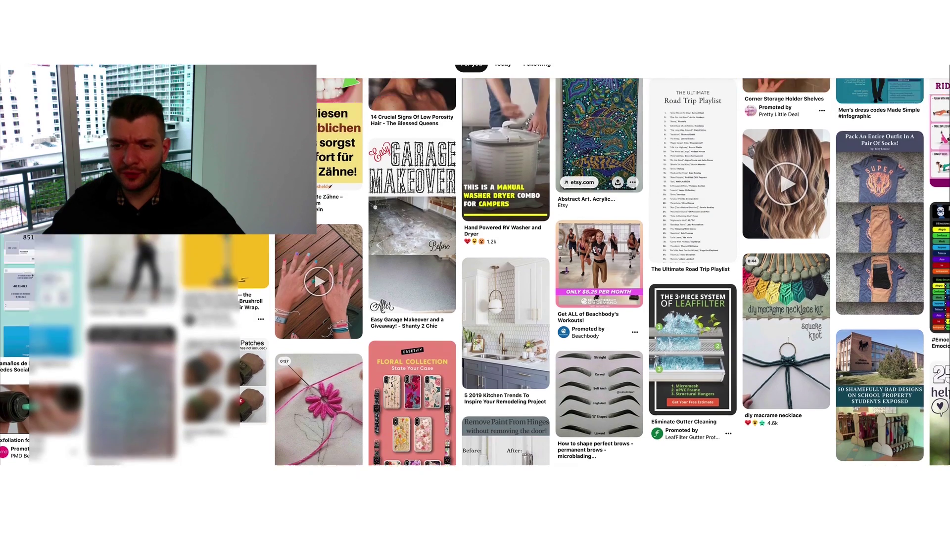
Step: Follow PMD Beauty's promoted pin from the home feed to its profile and browse its latest pins
{"action": "scroll", "coordinate": [353, 242], "scroll_direction": "down", "scroll_amount": 2}
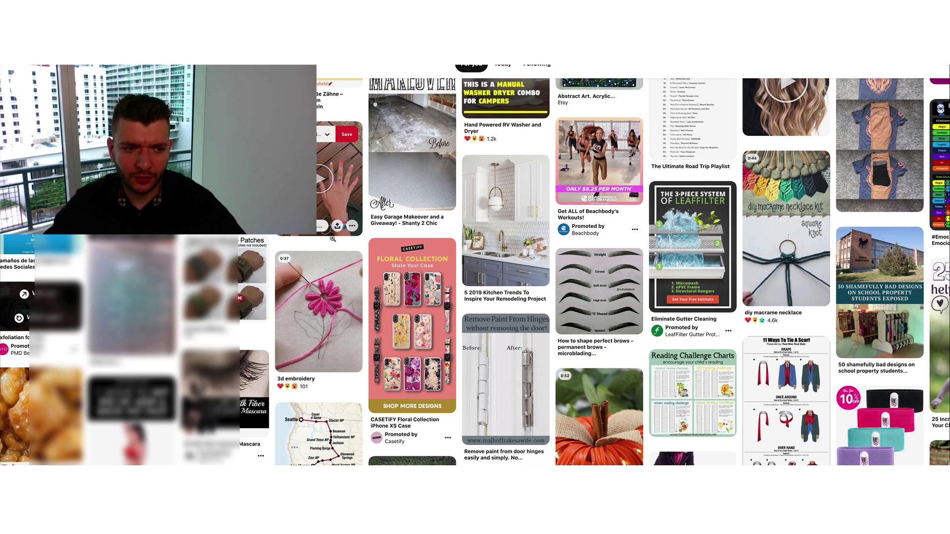
{"action": "scroll", "coordinate": [123, 310], "scroll_direction": "down", "scroll_amount": 1}
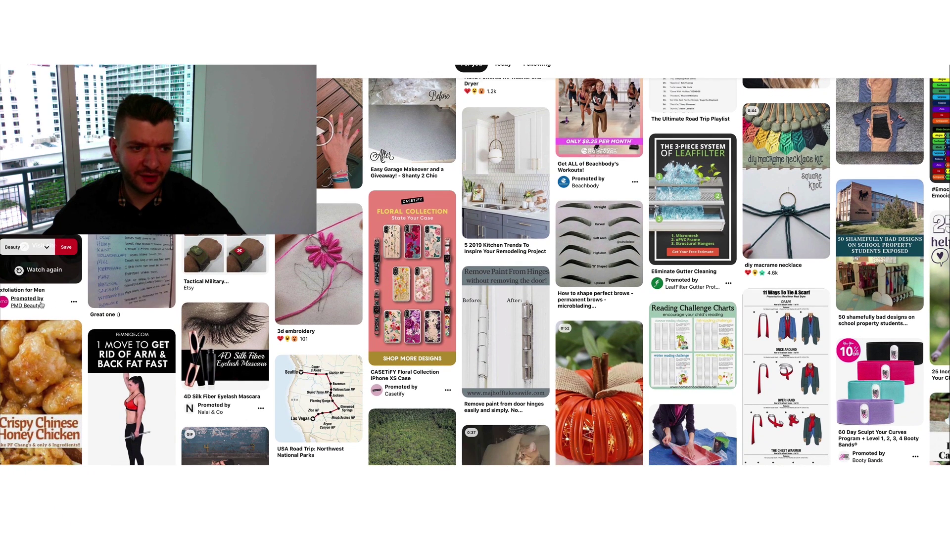
{"action": "scroll", "coordinate": [39, 306], "scroll_direction": "down", "scroll_amount": 1}
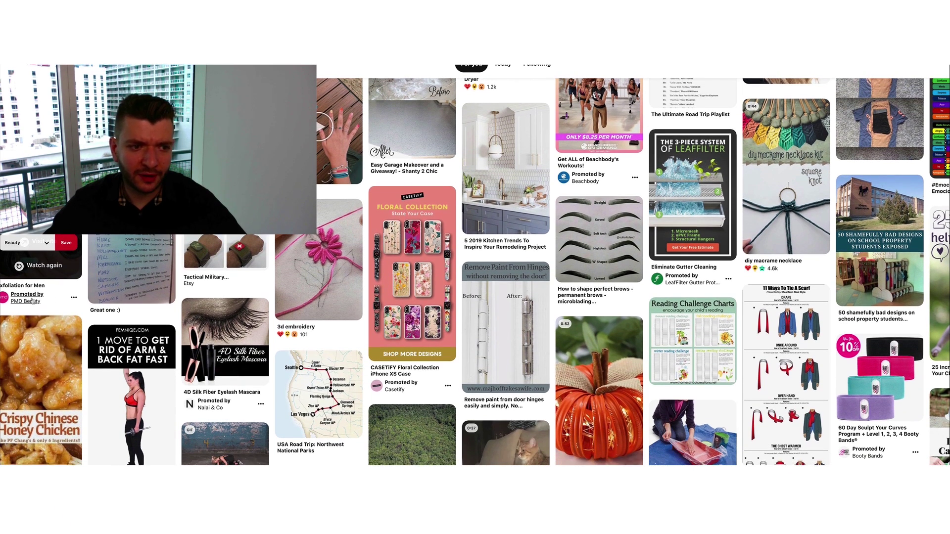
{"action": "left_click", "coordinate": [31, 300]}
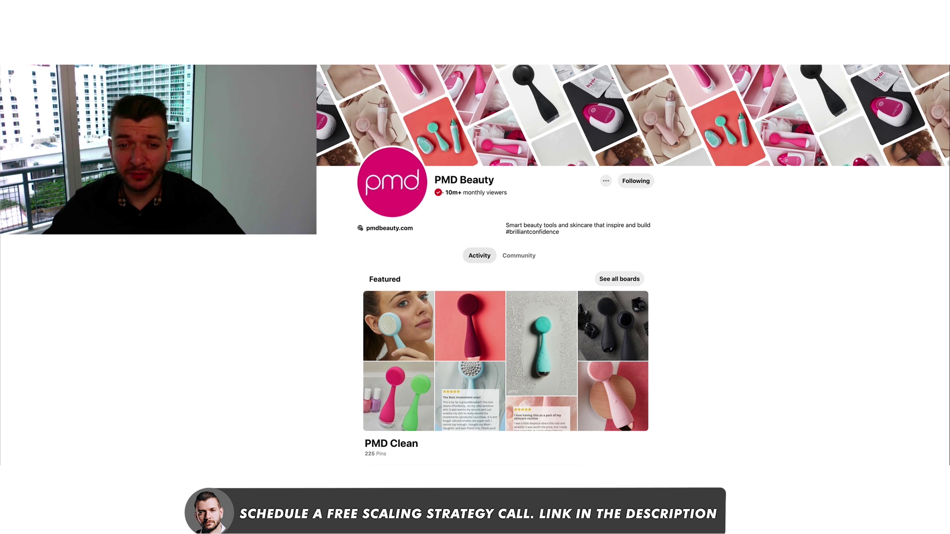
{"action": "scroll", "coordinate": [428, 198], "scroll_direction": "down", "scroll_amount": 6}
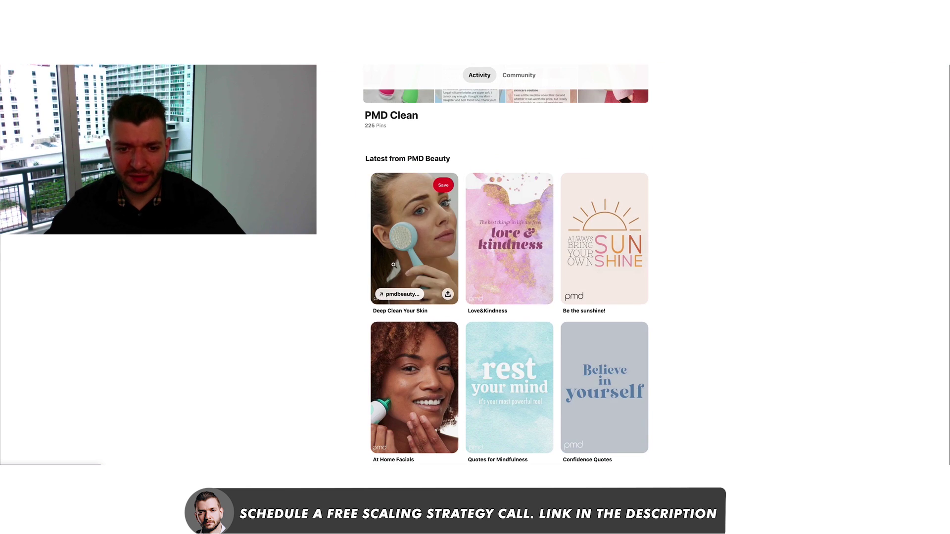
{"action": "scroll", "coordinate": [413, 244], "scroll_direction": "down", "scroll_amount": 5}
{"action": "scroll", "coordinate": [413, 245], "scroll_direction": "down", "scroll_amount": 6}
{"action": "scroll", "coordinate": [406, 313], "scroll_direction": "down", "scroll_amount": 4}
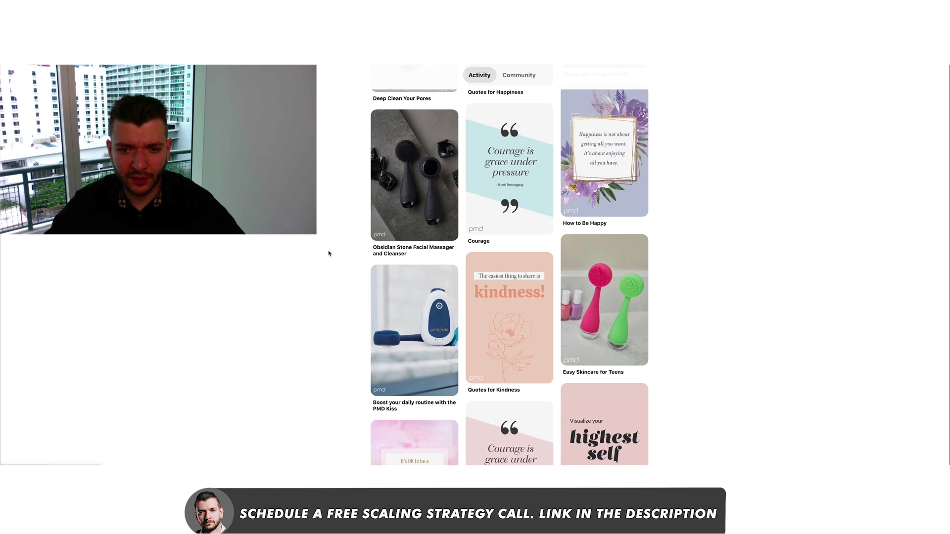
{"action": "scroll", "coordinate": [331, 245], "scroll_direction": "up", "scroll_amount": 20}
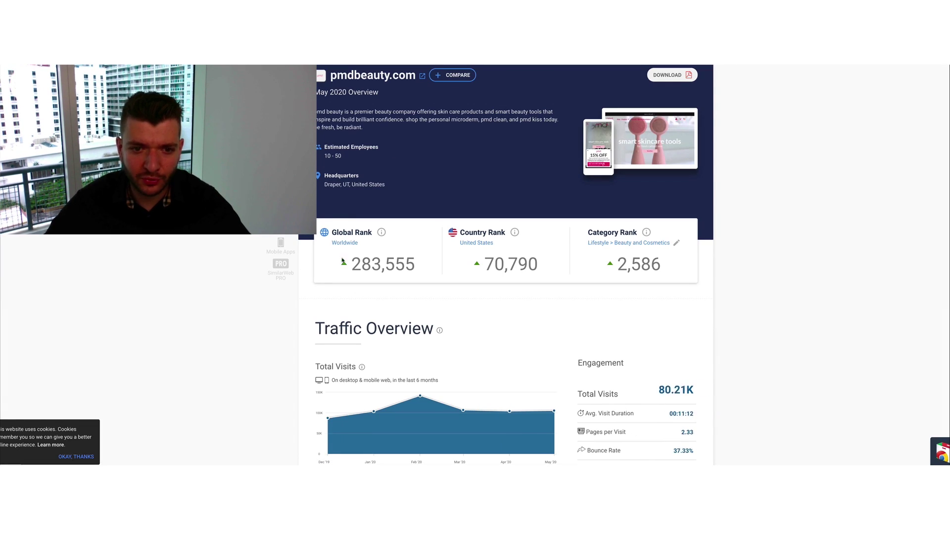
Step: Scroll the pmdbeauty.com SimilarWeb report from Traffic Overview down to the Social section
{"action": "scroll", "coordinate": [660, 407], "scroll_direction": "down", "scroll_amount": 2}
{"action": "scroll", "coordinate": [659, 406], "scroll_direction": "down", "scroll_amount": 8}
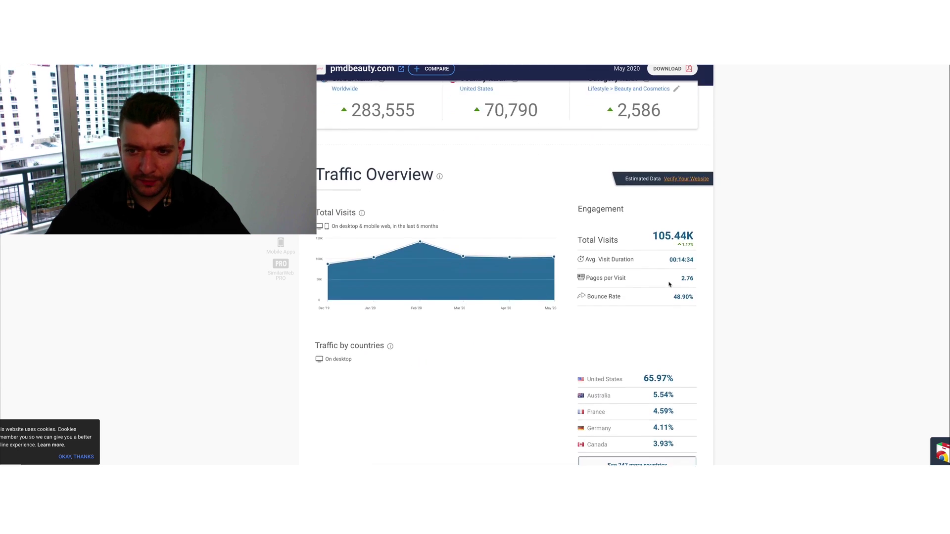
{"action": "scroll", "coordinate": [672, 247], "scroll_direction": "down", "scroll_amount": 10}
{"action": "scroll", "coordinate": [670, 246], "scroll_direction": "up", "scroll_amount": 4}
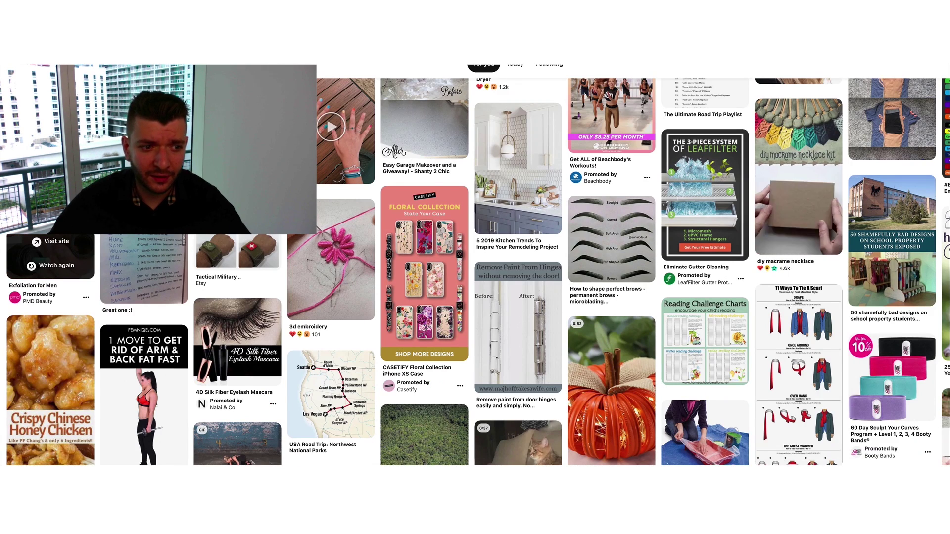
{"action": "scroll", "coordinate": [409, 302], "scroll_direction": "down", "scroll_amount": 2}
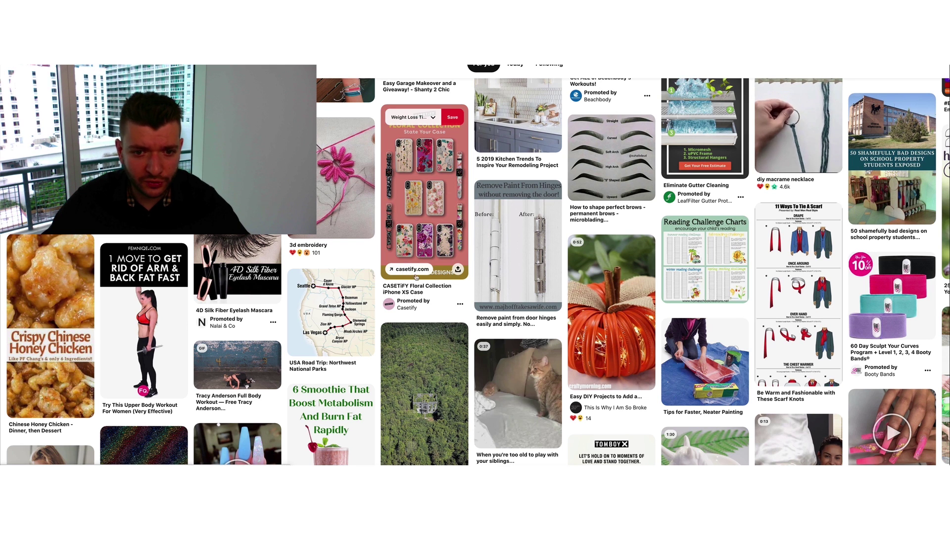
{"action": "left_click", "coordinate": [409, 302]}
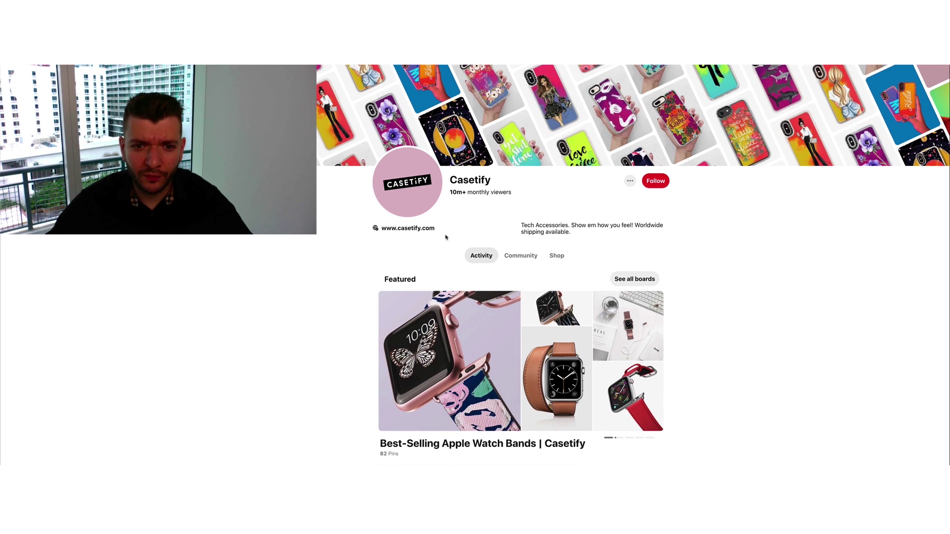
{"action": "left_click_drag", "start_coordinate": [448, 236], "coordinate": [381, 228]}
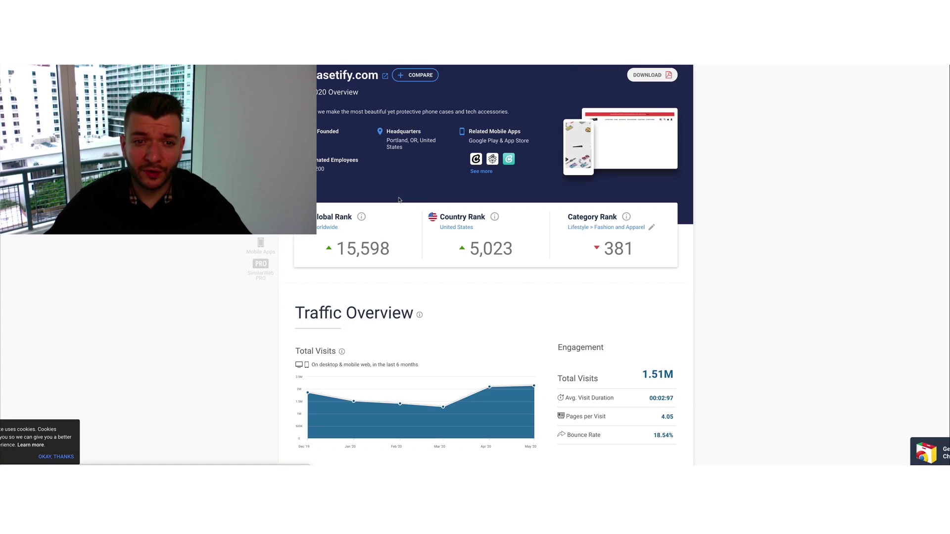
Step: Scroll casetify.com's country traffic, Traffic Sources, Referrals and Search, which shows 46.11% search traffic
{"action": "scroll", "coordinate": [445, 212], "scroll_direction": "down", "scroll_amount": 5}
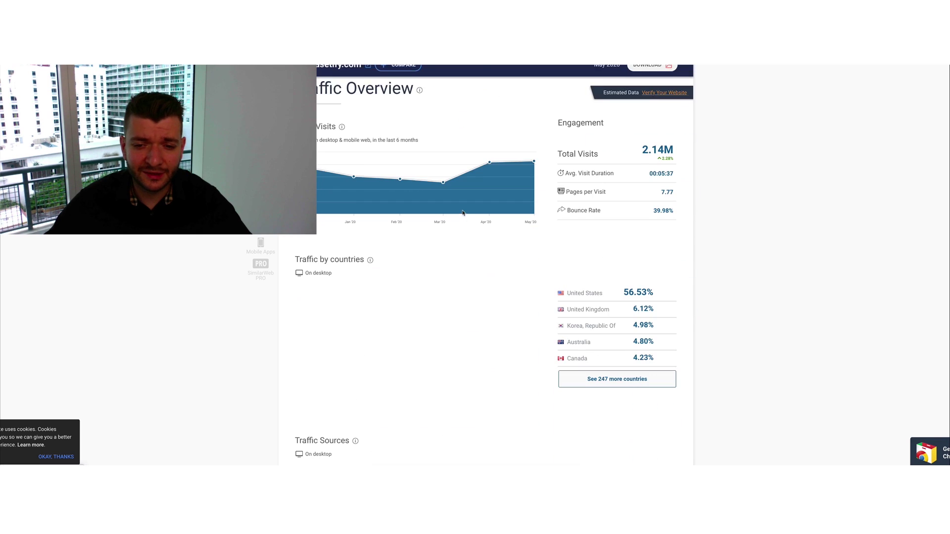
{"action": "scroll", "coordinate": [467, 218], "scroll_direction": "down", "scroll_amount": 7}
{"action": "scroll", "coordinate": [467, 216], "scroll_direction": "up", "scroll_amount": 2}
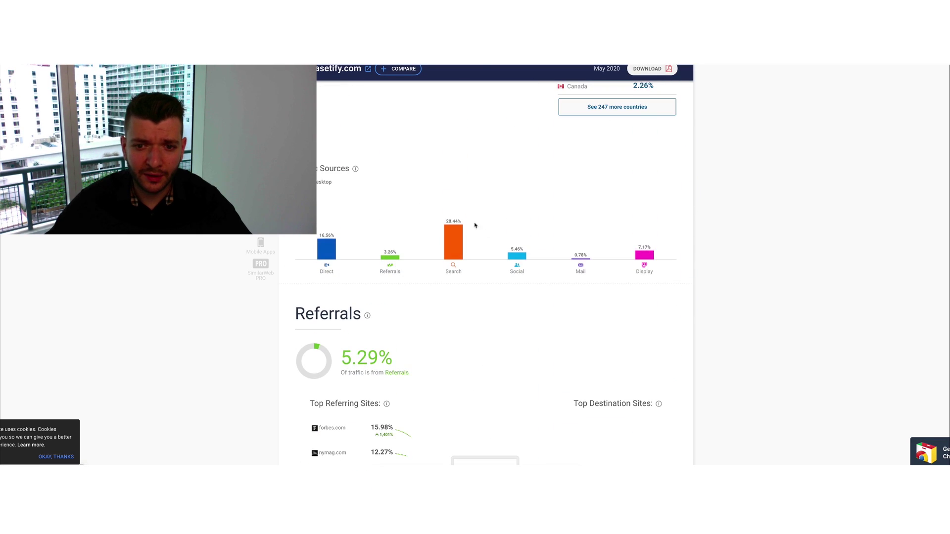
{"action": "scroll", "coordinate": [509, 252], "scroll_direction": "down", "scroll_amount": 4}
{"action": "scroll", "coordinate": [513, 240], "scroll_direction": "up", "scroll_amount": 2}
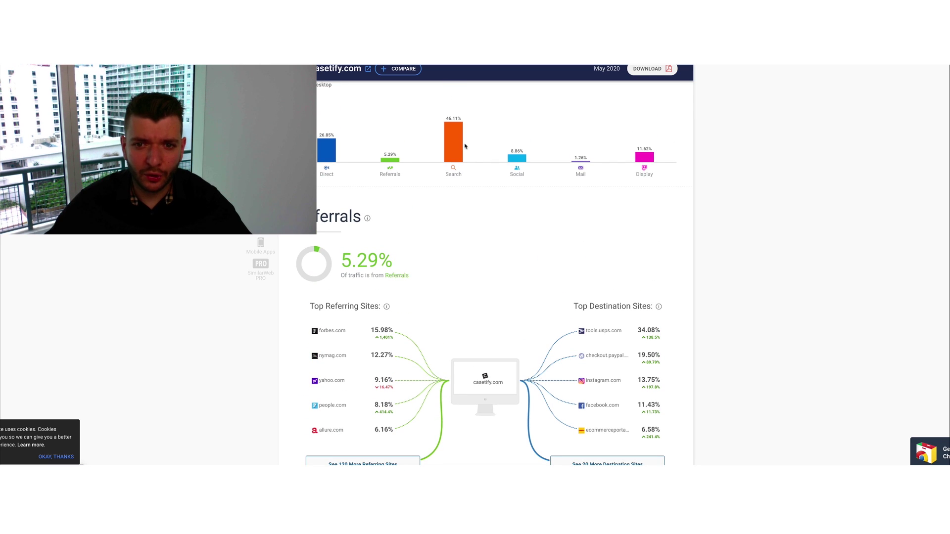
{"action": "scroll", "coordinate": [475, 141], "scroll_direction": "down", "scroll_amount": 3}
{"action": "scroll", "coordinate": [473, 140], "scroll_direction": "up", "scroll_amount": 3}
{"action": "scroll", "coordinate": [473, 140], "scroll_direction": "down", "scroll_amount": 10}
{"action": "scroll", "coordinate": [473, 139], "scroll_direction": "up", "scroll_amount": 10}
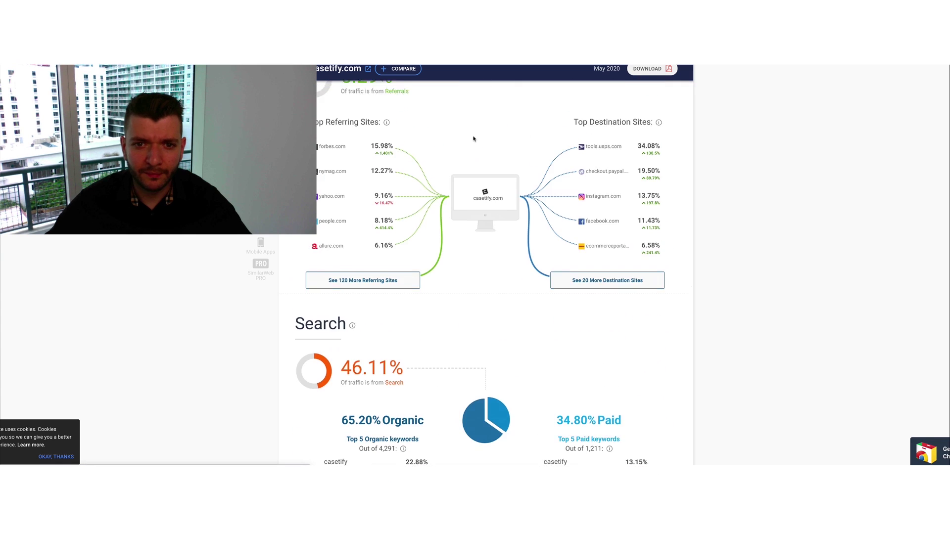
{"action": "scroll", "coordinate": [515, 219], "scroll_direction": "down", "scroll_amount": 8}
{"action": "scroll", "coordinate": [401, 233], "scroll_direction": "down", "scroll_amount": 2}
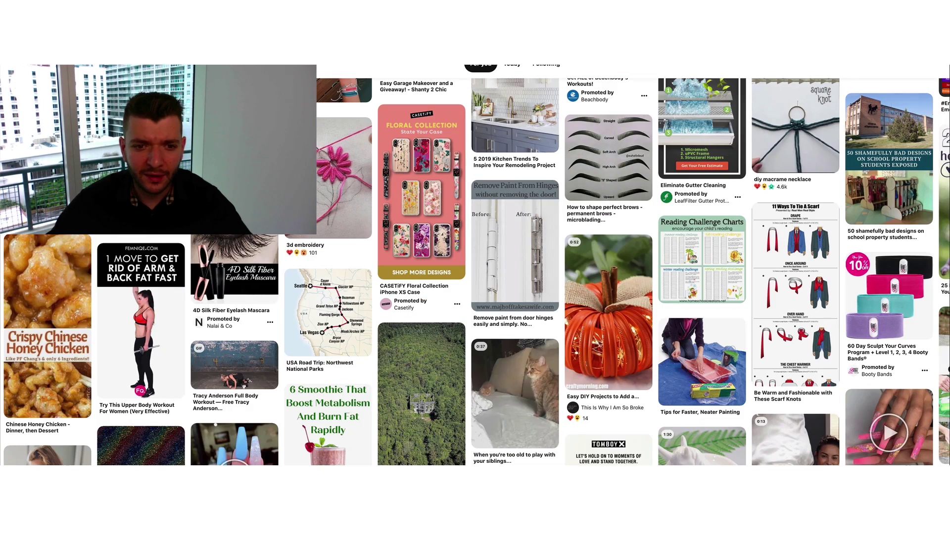
Step: Open the This Is Why I Am So Broke profile, scroll its latest pins, and return from the Amazon product
{"action": "scroll", "coordinate": [282, 285], "scroll_direction": "down", "scroll_amount": 4}
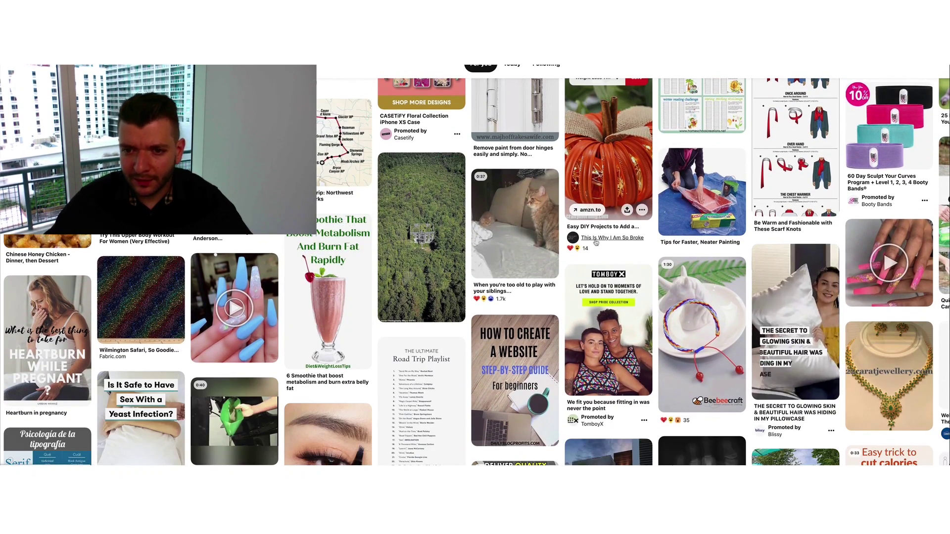
{"action": "left_click", "coordinate": [796, 322]}
{"action": "scroll", "coordinate": [431, 259], "scroll_direction": "down", "scroll_amount": 2}
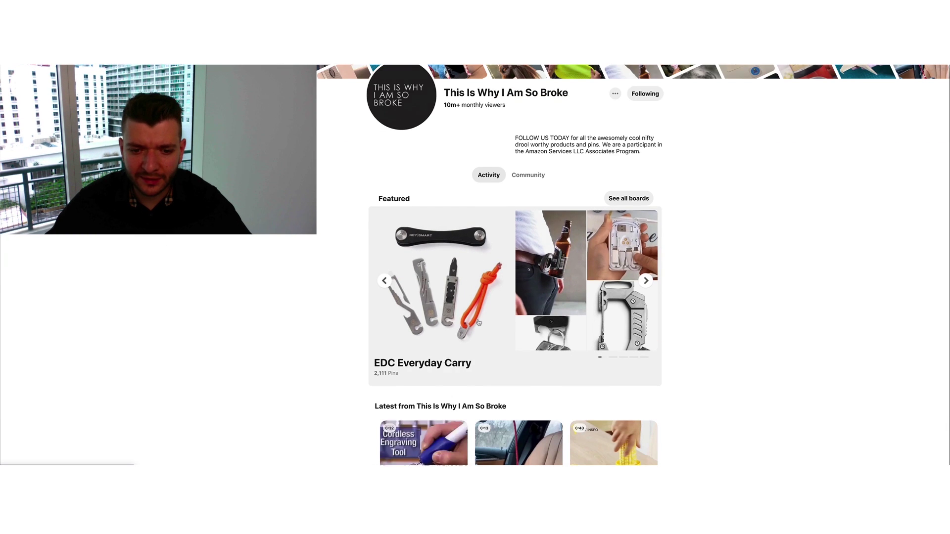
{"action": "scroll", "coordinate": [579, 296], "scroll_direction": "down", "scroll_amount": 1}
{"action": "scroll", "coordinate": [579, 296], "scroll_direction": "down", "scroll_amount": 4}
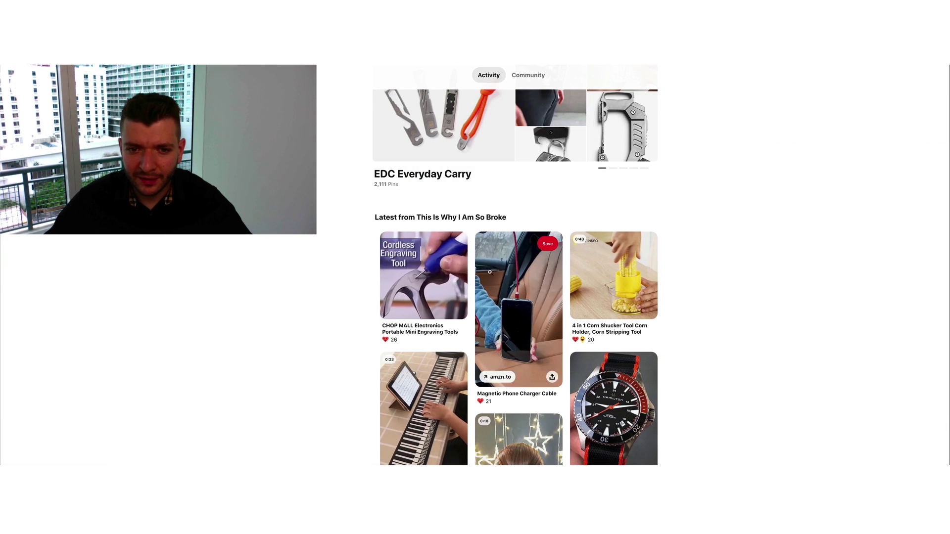
{"action": "scroll", "coordinate": [508, 310], "scroll_direction": "down", "scroll_amount": 3}
{"action": "scroll", "coordinate": [429, 297], "scroll_direction": "down", "scroll_amount": 1}
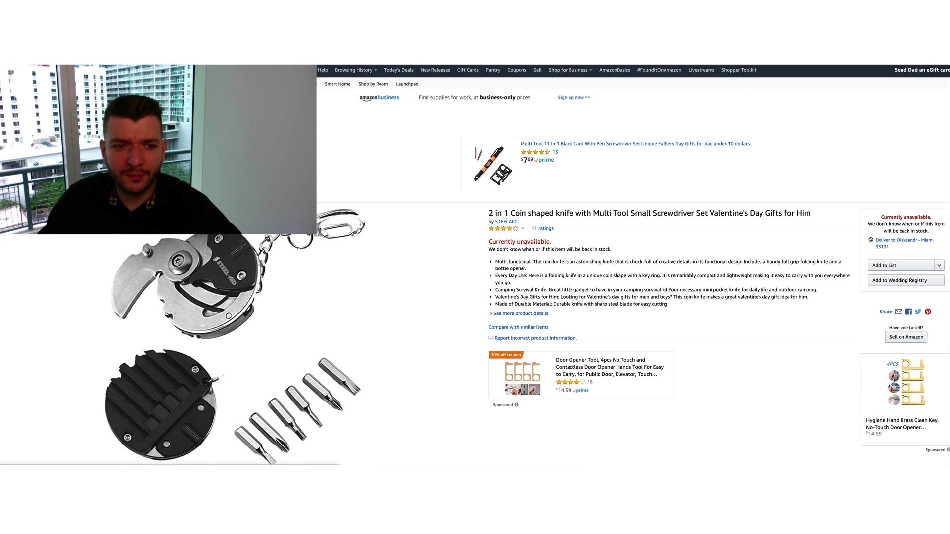
{"action": "key", "text": "alt+Left"}
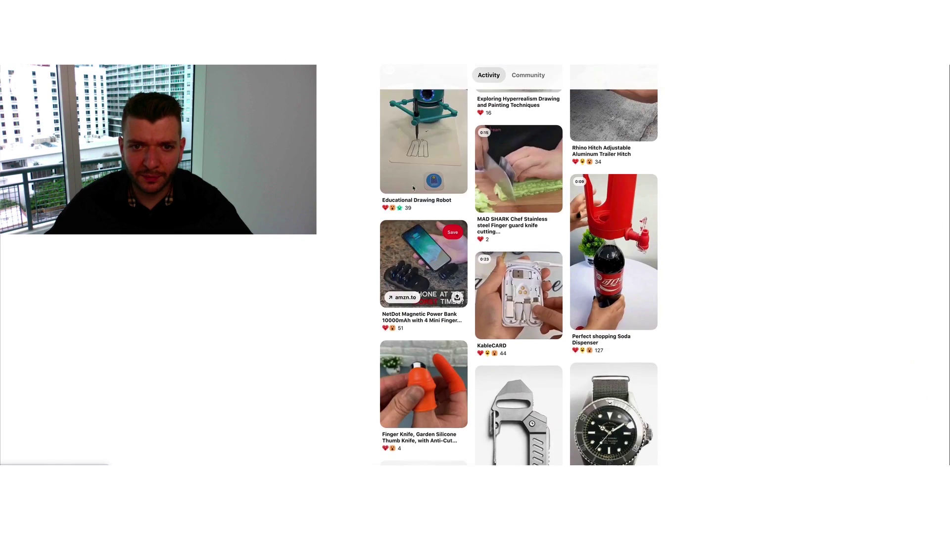
Step: Open TomboyX's advertiser page from its promoted pin and scroll through it
{"action": "scroll", "coordinate": [412, 321], "scroll_direction": "down", "scroll_amount": 10}
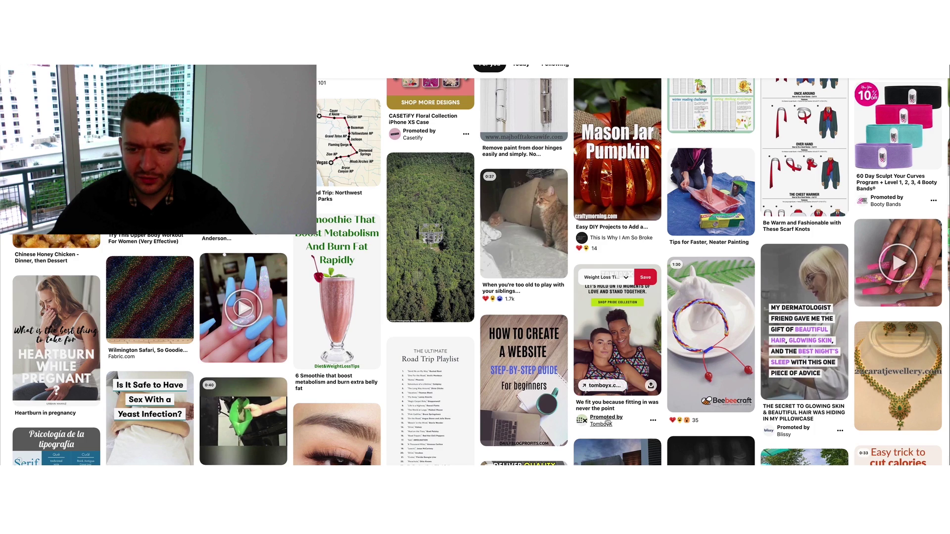
{"action": "left_click", "coordinate": [608, 421]}
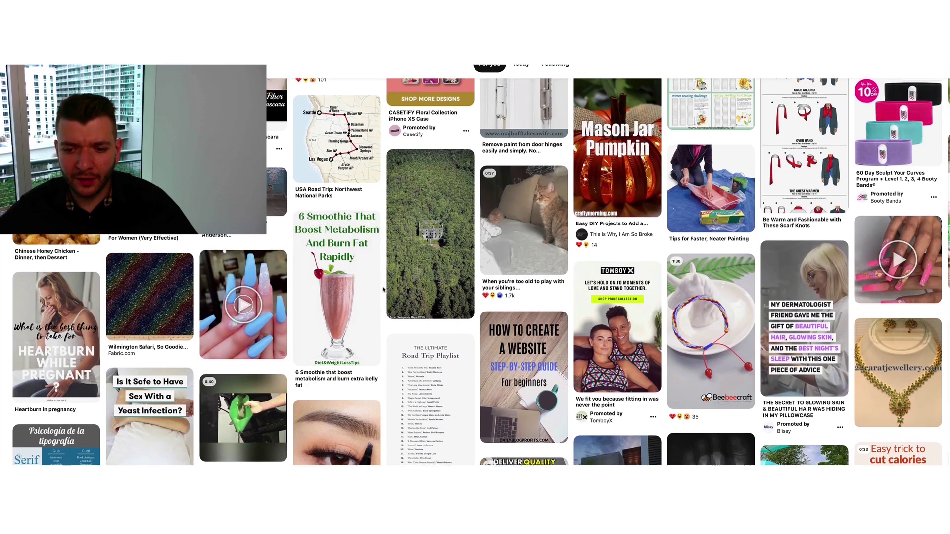
{"action": "scroll", "coordinate": [383, 289], "scroll_direction": "down", "scroll_amount": 5}
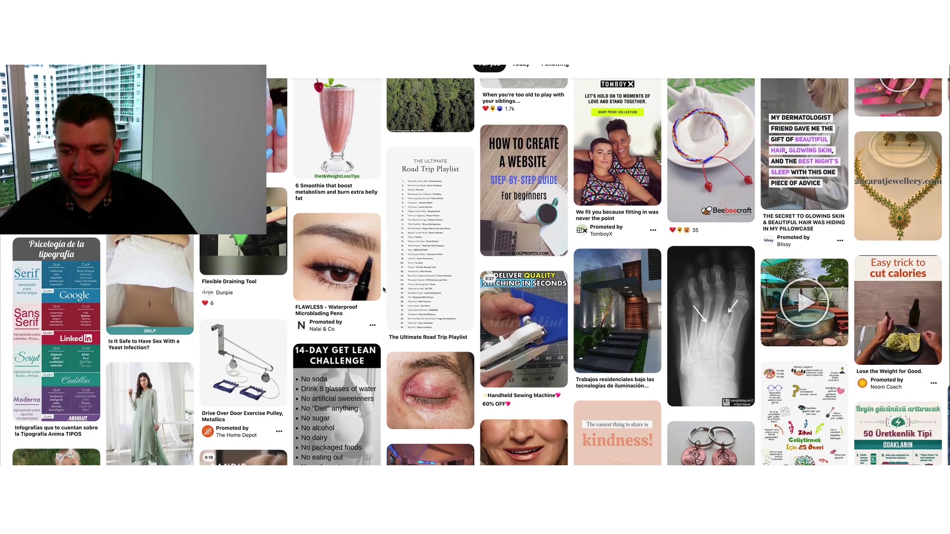
{"action": "scroll", "coordinate": [383, 290], "scroll_direction": "down", "scroll_amount": 1}
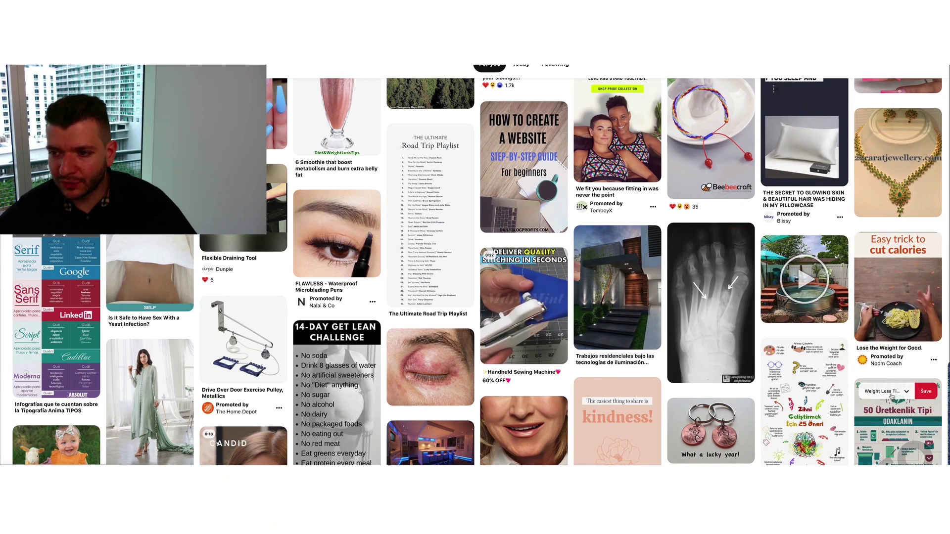
Step: Scroll the feed to Trendhim's promoted watch pin and select the trendhim.com address on its profile
{"action": "scroll", "coordinate": [431, 223], "scroll_direction": "down", "scroll_amount": 4}
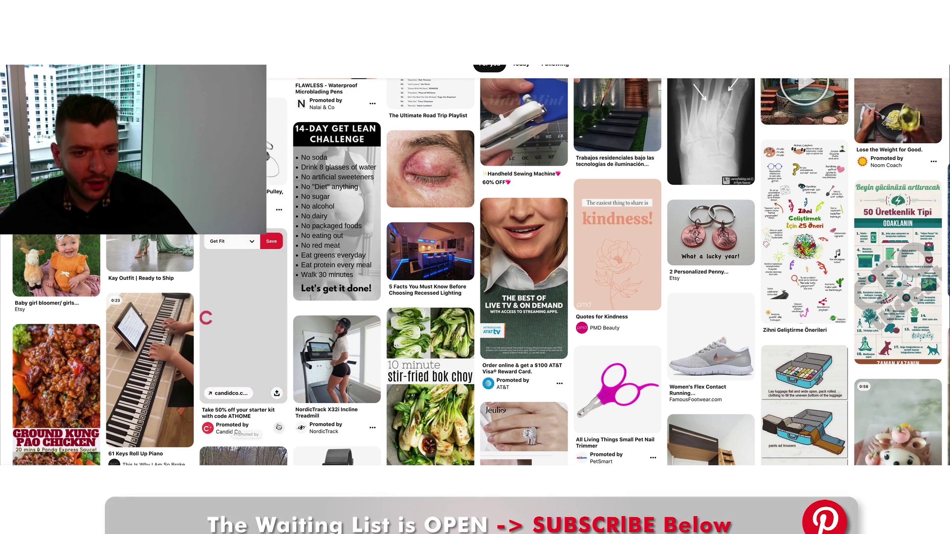
{"action": "scroll", "coordinate": [375, 417], "scroll_direction": "down", "scroll_amount": 1}
{"action": "scroll", "coordinate": [375, 417], "scroll_direction": "down", "scroll_amount": 3}
{"action": "scroll", "coordinate": [332, 363], "scroll_direction": "down", "scroll_amount": 5}
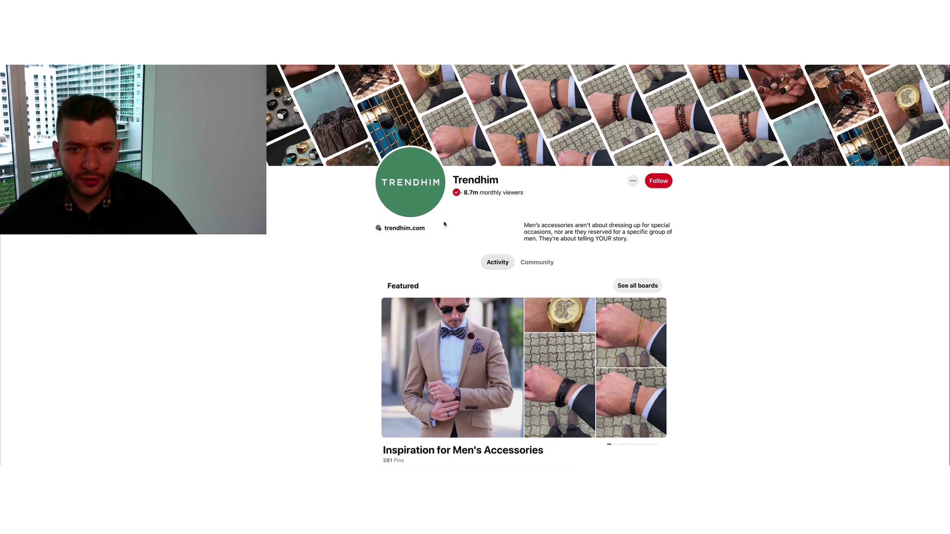
{"action": "scroll", "coordinate": [449, 226], "scroll_direction": "down", "scroll_amount": 1}
{"action": "left_click_drag", "start_coordinate": [396, 221], "coordinate": [356, 227]}
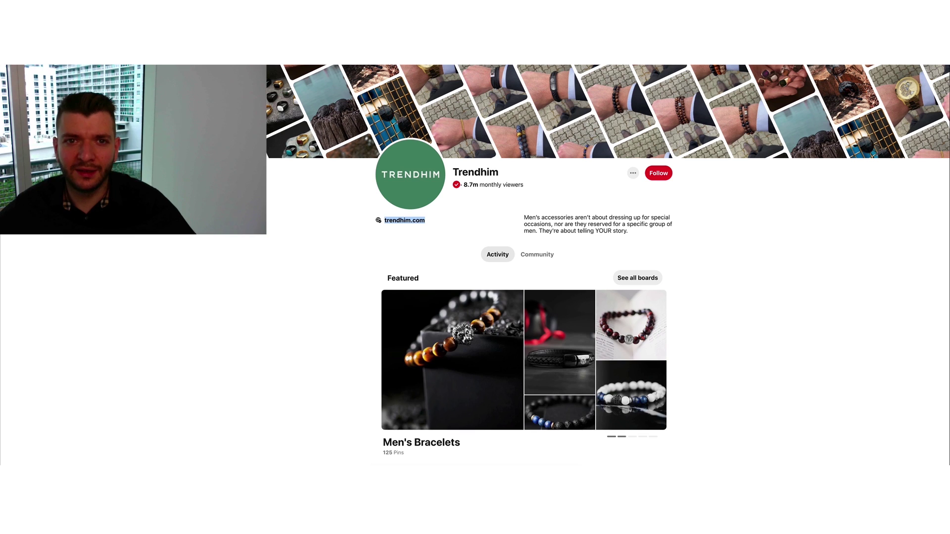
{"action": "scroll", "coordinate": [495, 262], "scroll_direction": "right", "scroll_amount": 2}
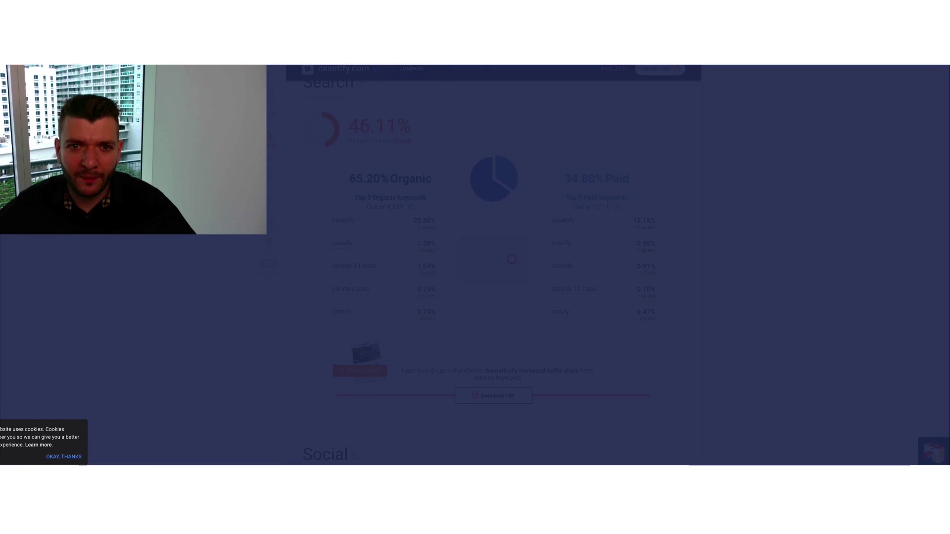
Step: Look up trendhim.com in SimilarWeb: 113.85K visits, with Pinterest the top social source at 33.57%
{"action": "key", "text": "ctrl+v"}
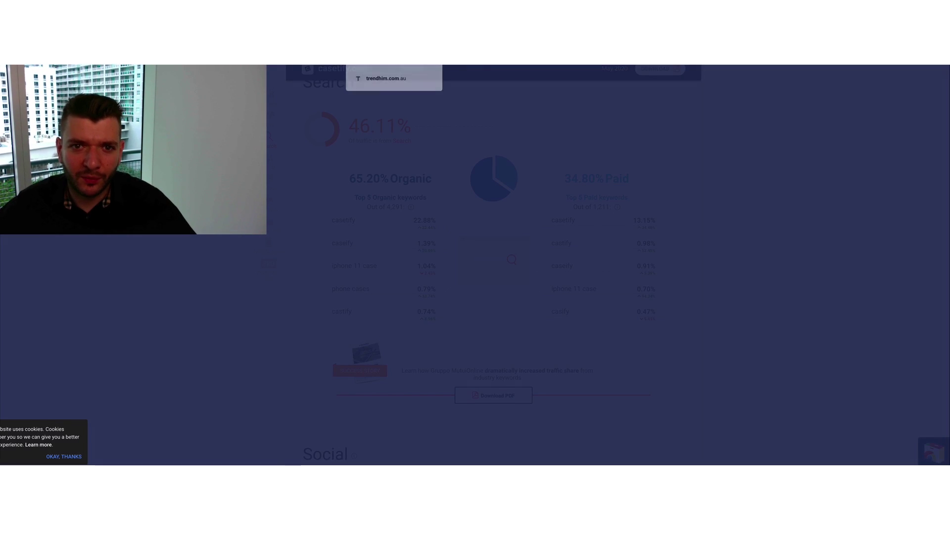
{"action": "left_click", "coordinate": [415, 65]}
{"action": "scroll", "coordinate": [585, 361], "scroll_direction": "down", "scroll_amount": 15}
{"action": "scroll", "coordinate": [585, 362], "scroll_direction": "down", "scroll_amount": 12}
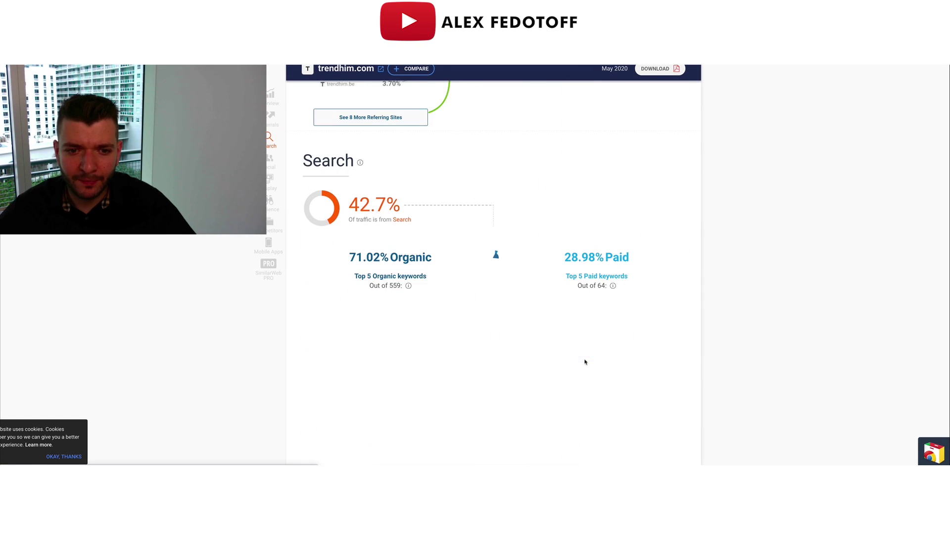
{"action": "scroll", "coordinate": [391, 347], "scroll_direction": "down", "scroll_amount": 1}
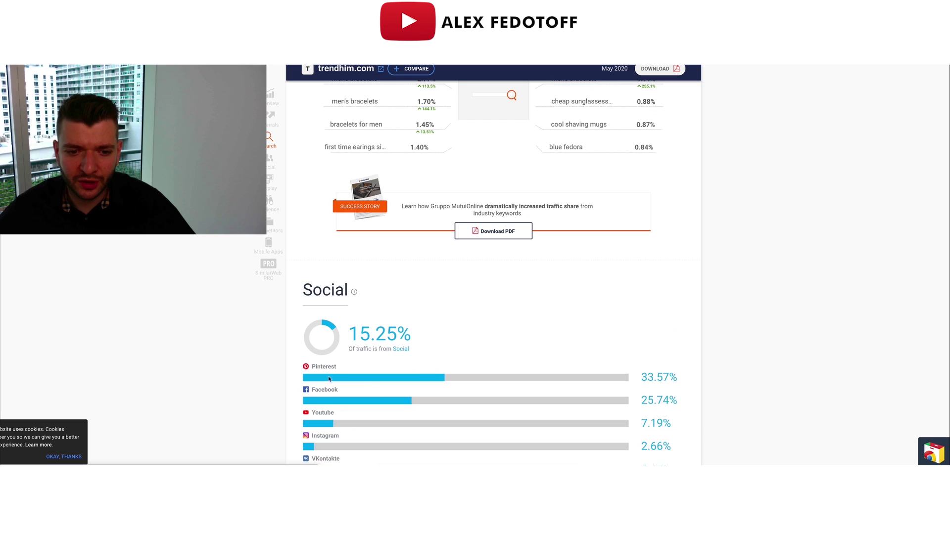
{"action": "scroll", "coordinate": [381, 337], "scroll_direction": "up", "scroll_amount": 15}
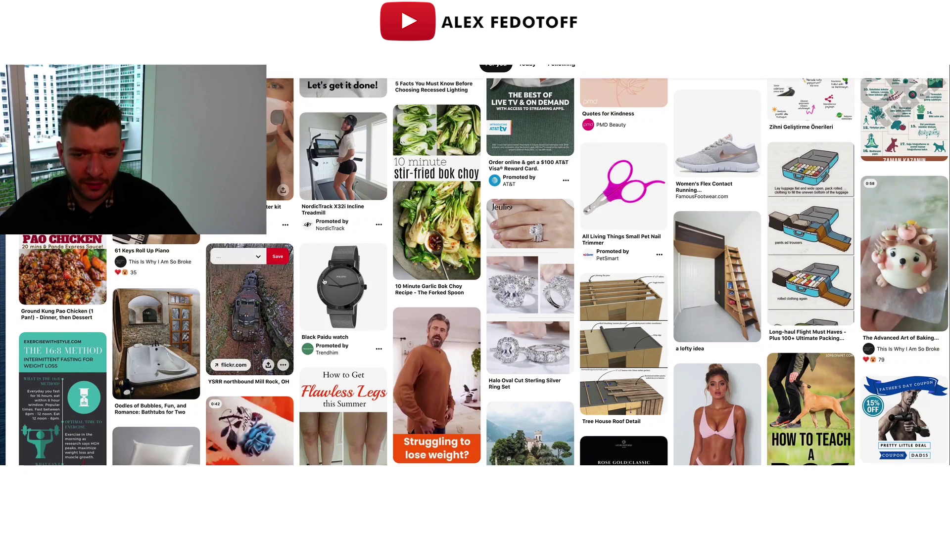
Step: Scroll the home feed to The Outlets Store's promoted braces pin and its profile (10m+ monthly viewers)
{"action": "scroll", "coordinate": [545, 272], "scroll_direction": "down", "scroll_amount": 3}
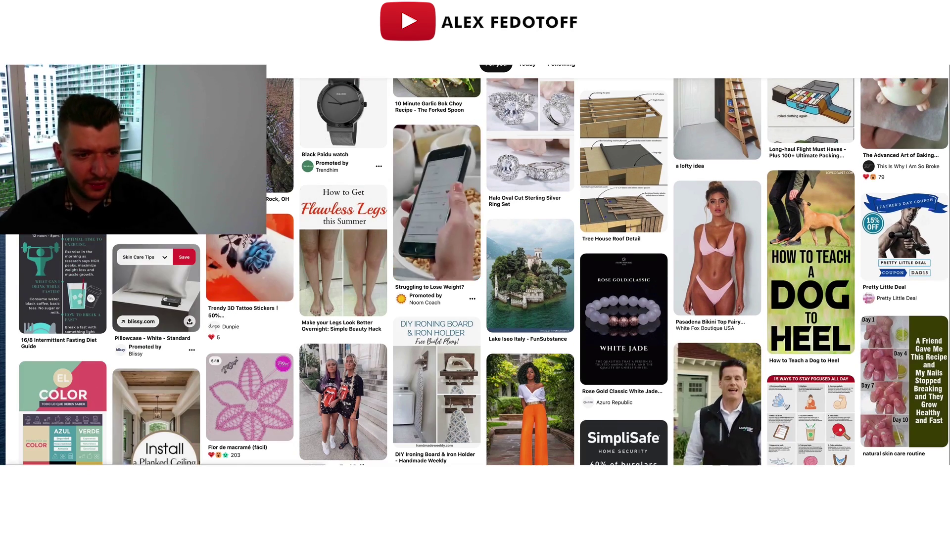
{"action": "scroll", "coordinate": [128, 268], "scroll_direction": "down", "scroll_amount": 2}
{"action": "scroll", "coordinate": [128, 268], "scroll_direction": "down", "scroll_amount": 5}
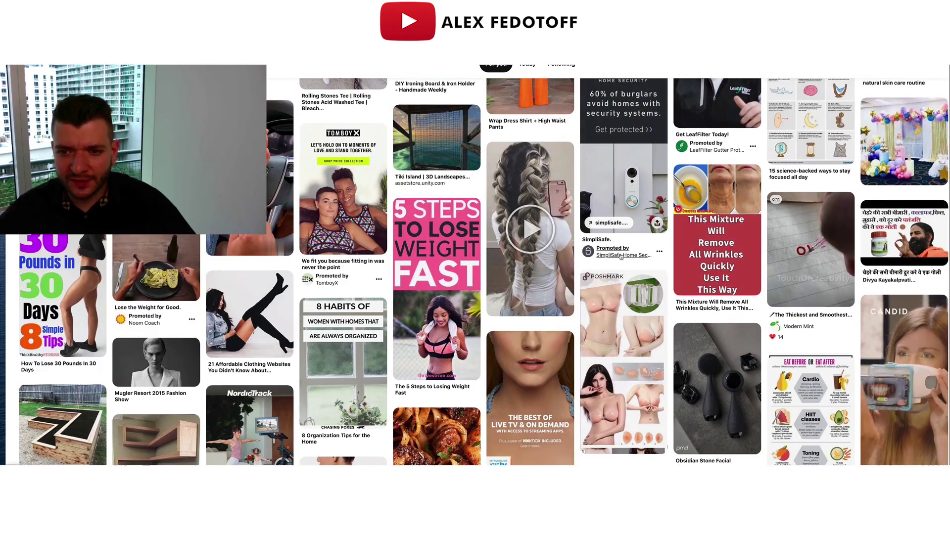
{"action": "scroll", "coordinate": [619, 264], "scroll_direction": "down", "scroll_amount": 3}
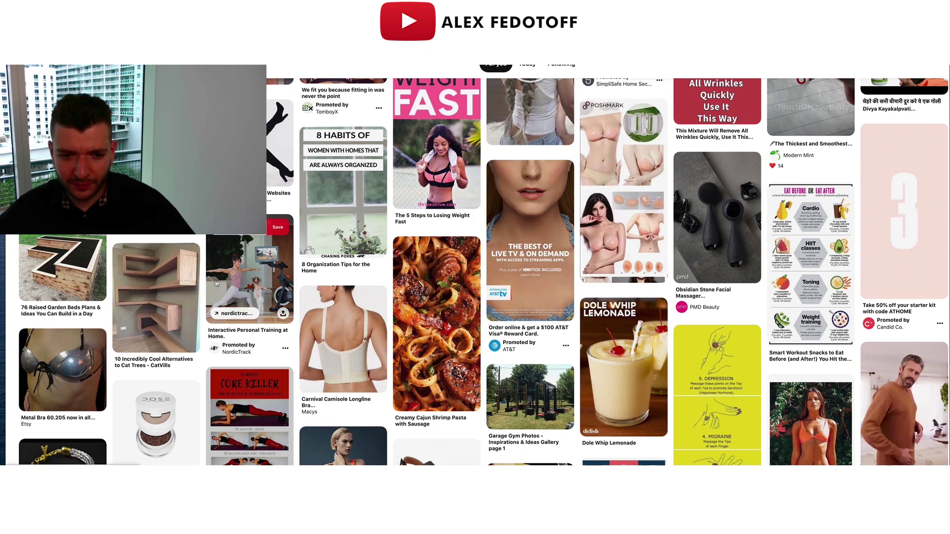
{"action": "scroll", "coordinate": [426, 308], "scroll_direction": "down", "scroll_amount": 2}
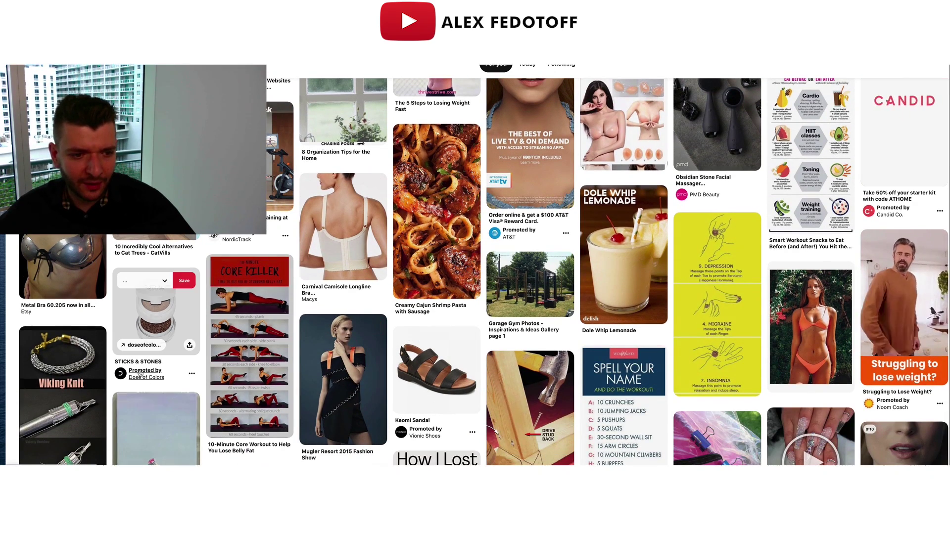
{"action": "scroll", "coordinate": [199, 366], "scroll_direction": "down", "scroll_amount": 1}
{"action": "scroll", "coordinate": [199, 366], "scroll_direction": "down", "scroll_amount": 6}
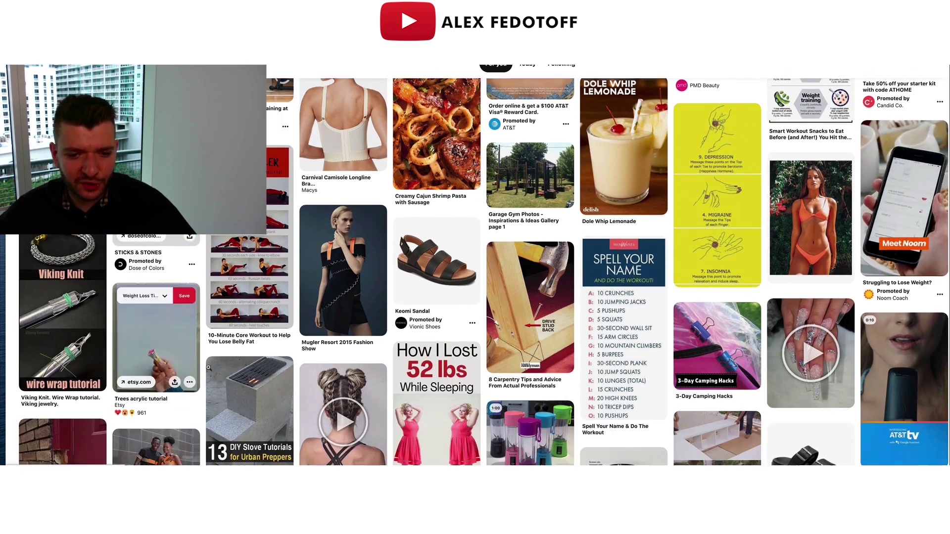
{"action": "scroll", "coordinate": [248, 275], "scroll_direction": "down", "scroll_amount": 14}
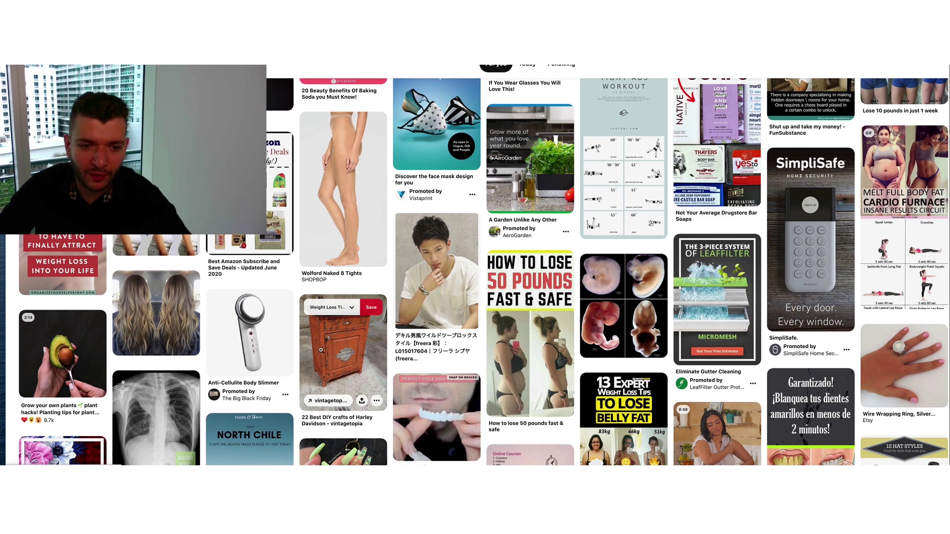
{"action": "scroll", "coordinate": [323, 348], "scroll_direction": "down", "scroll_amount": 6}
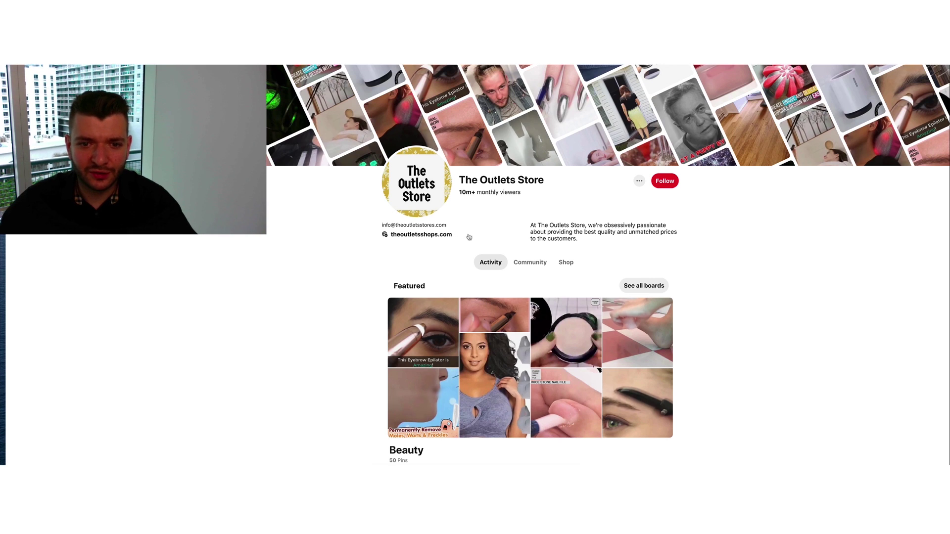
Step: Copy theoutletsshops.com from The Outlets Store's bio and search it in SimilarWeb
{"action": "left_click_drag", "start_coordinate": [669, 226], "coordinate": [393, 235]}
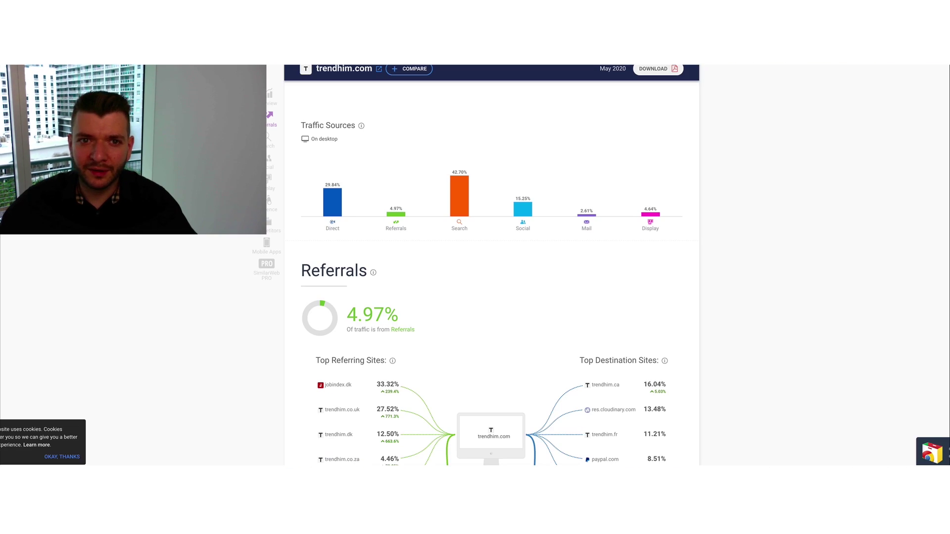
{"action": "left_click", "coordinate": [402, 70]}
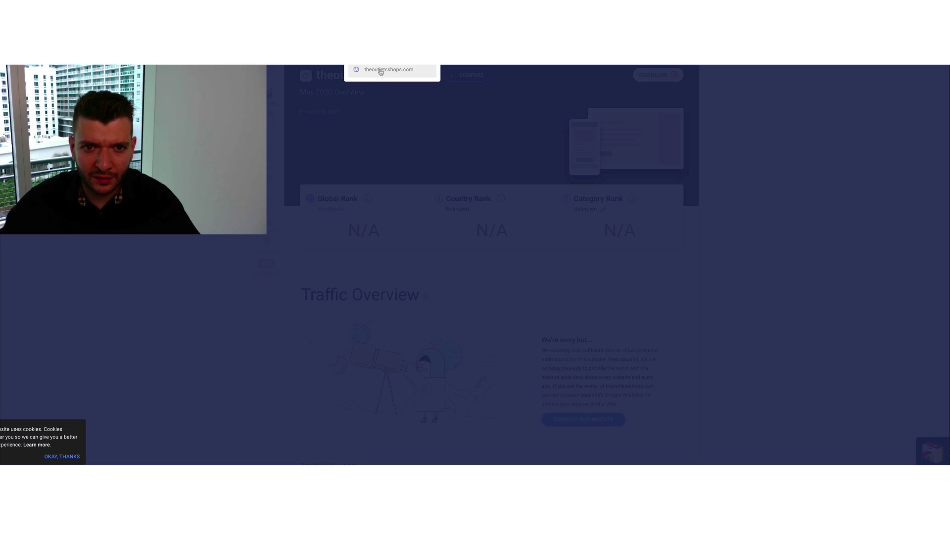
Step: Open theoutletsshops.com's May 2020 report and scroll its Overview, Referrals and Search sections
{"action": "left_click", "coordinate": [380, 70]}
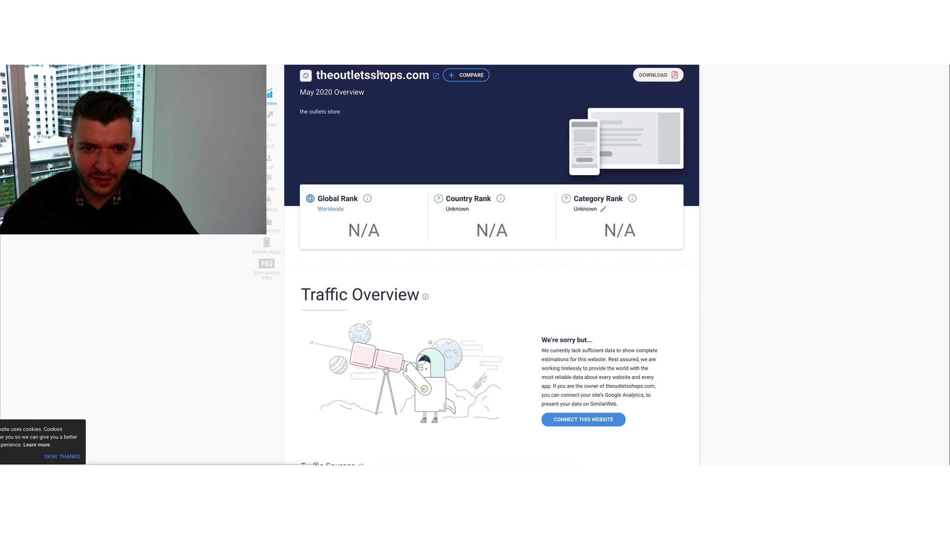
{"action": "scroll", "coordinate": [373, 197], "scroll_direction": "down", "scroll_amount": 12}
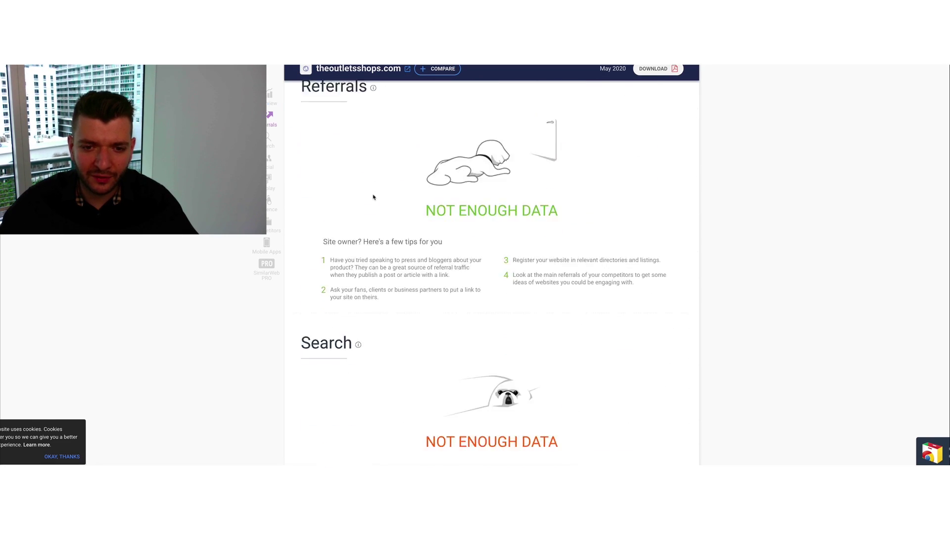
{"action": "scroll", "coordinate": [373, 197], "scroll_direction": "down", "scroll_amount": 3}
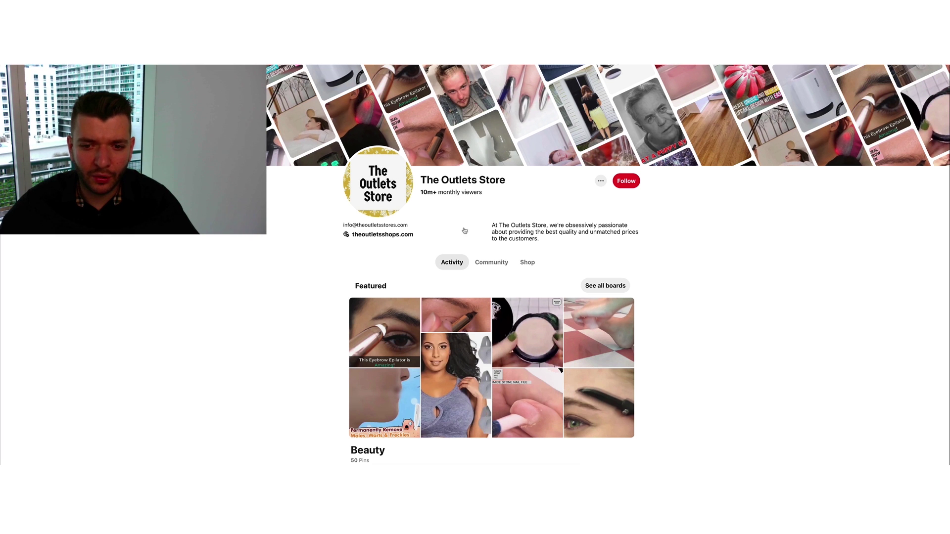
{"action": "scroll", "coordinate": [465, 231], "scroll_direction": "down", "scroll_amount": 10}
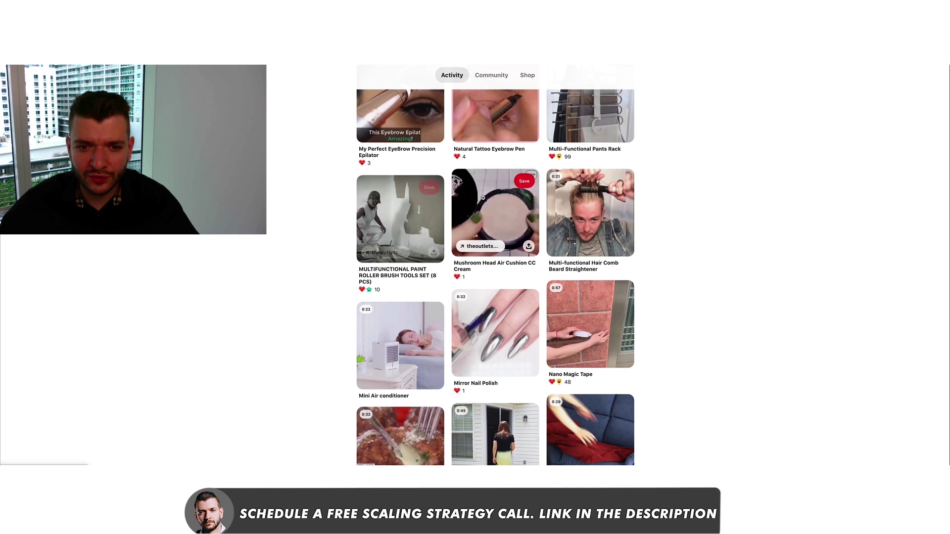
Step: Open the Magic Eye Cream pin, highlight its $18.99 title and price, and scroll similar pins
{"action": "scroll", "coordinate": [460, 187], "scroll_direction": "down", "scroll_amount": 5}
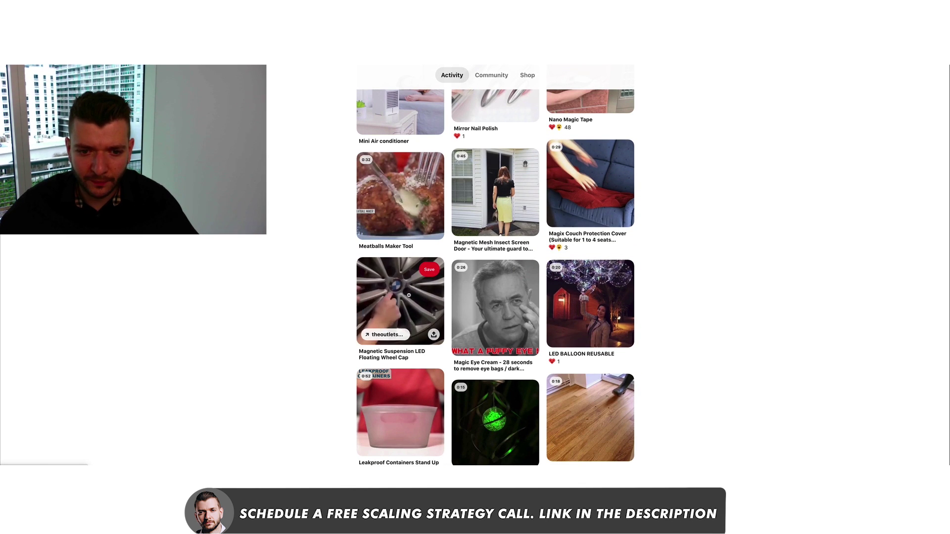
{"action": "scroll", "coordinate": [409, 295], "scroll_direction": "down", "scroll_amount": 2}
{"action": "left_click", "coordinate": [494, 213]}
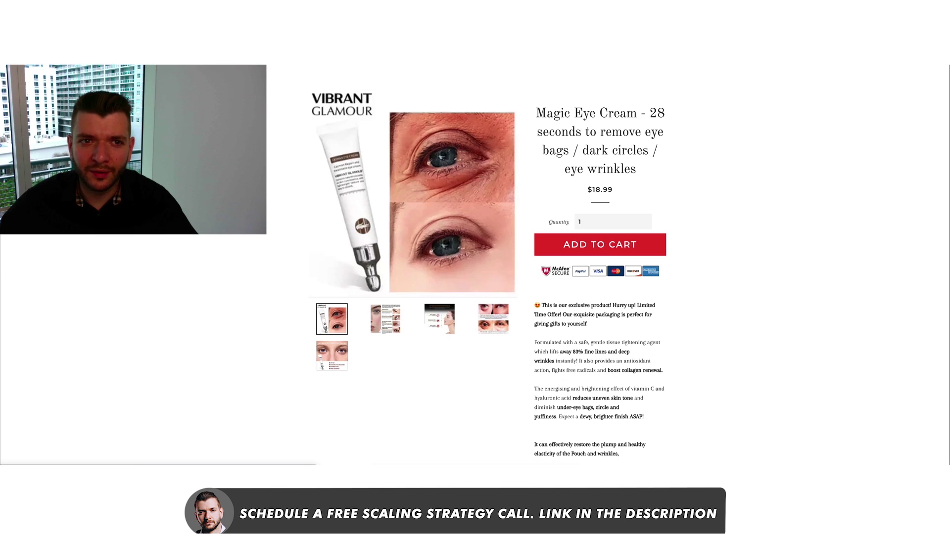
{"action": "left_click_drag", "start_coordinate": [613, 192], "coordinate": [533, 105]}
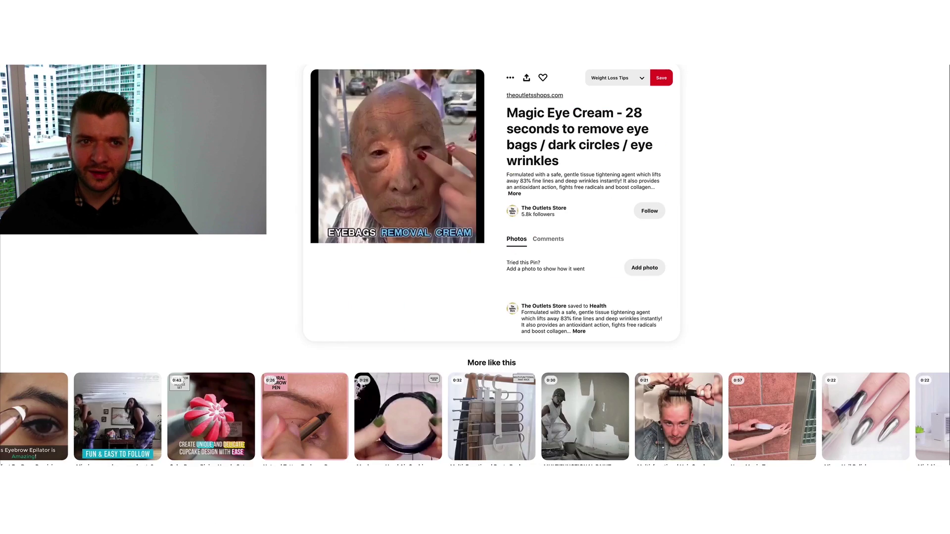
{"action": "scroll", "coordinate": [464, 256], "scroll_direction": "down", "scroll_amount": 5}
{"action": "scroll", "coordinate": [464, 256], "scroll_direction": "down", "scroll_amount": 6}
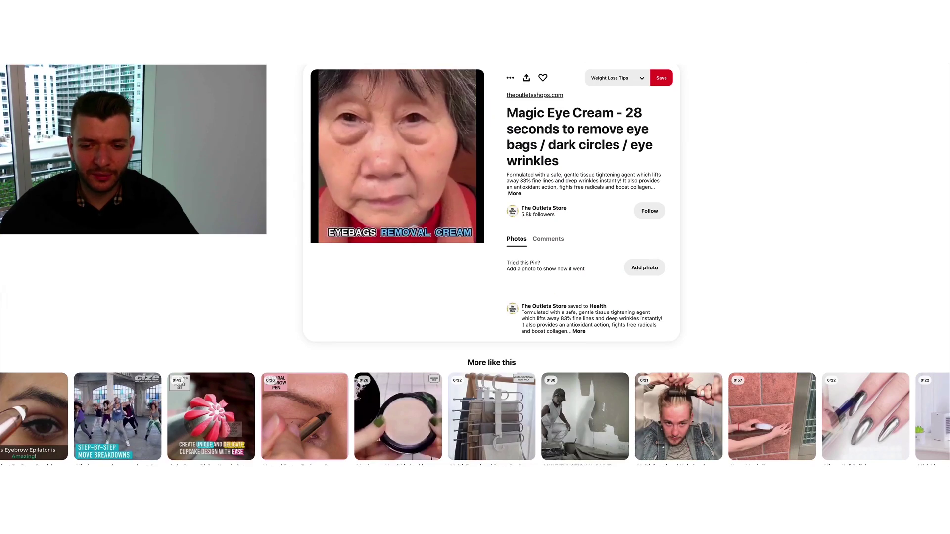
{"action": "scroll", "coordinate": [475, 267], "scroll_direction": "down", "scroll_amount": 4}
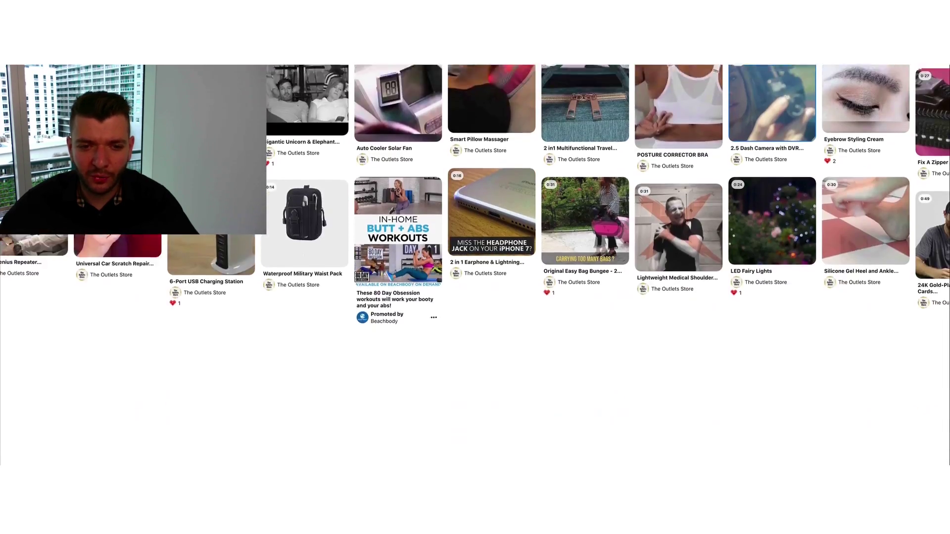
Step: Scroll the pin grid and open the Expertise Minceur advertiser's workout pin
{"action": "scroll", "coordinate": [475, 267], "scroll_direction": "down", "scroll_amount": 1}
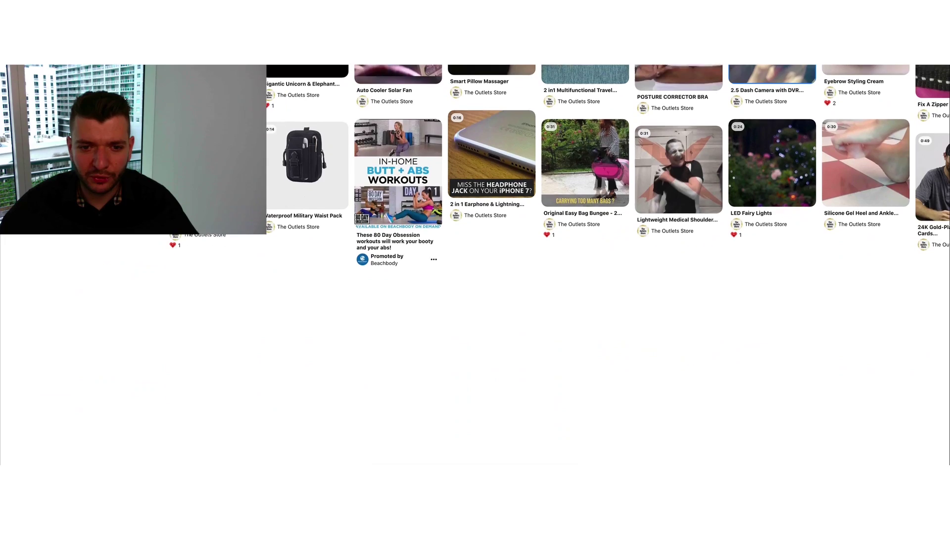
{"action": "scroll", "coordinate": [335, 165], "scroll_direction": "down", "scroll_amount": 2}
{"action": "scroll", "coordinate": [335, 165], "scroll_direction": "down", "scroll_amount": 2}
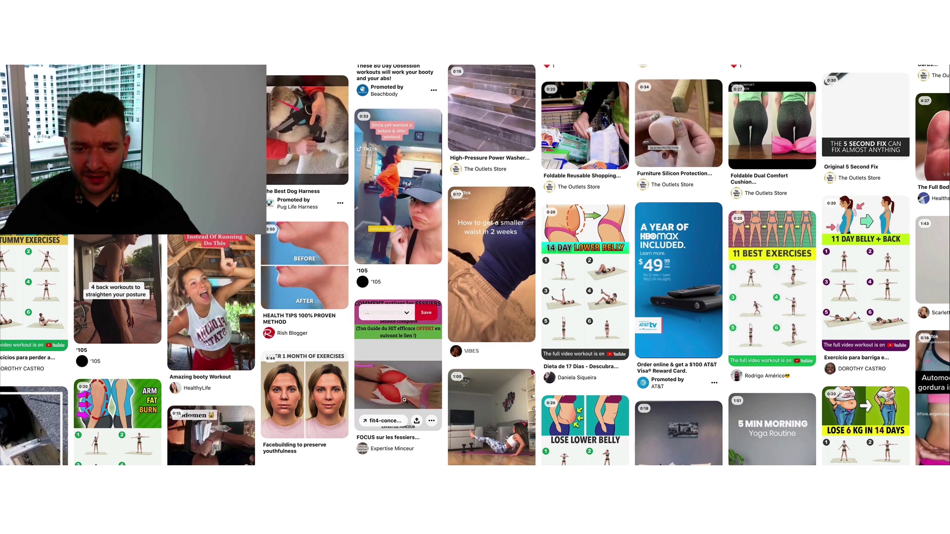
{"action": "left_click", "coordinate": [392, 449]}
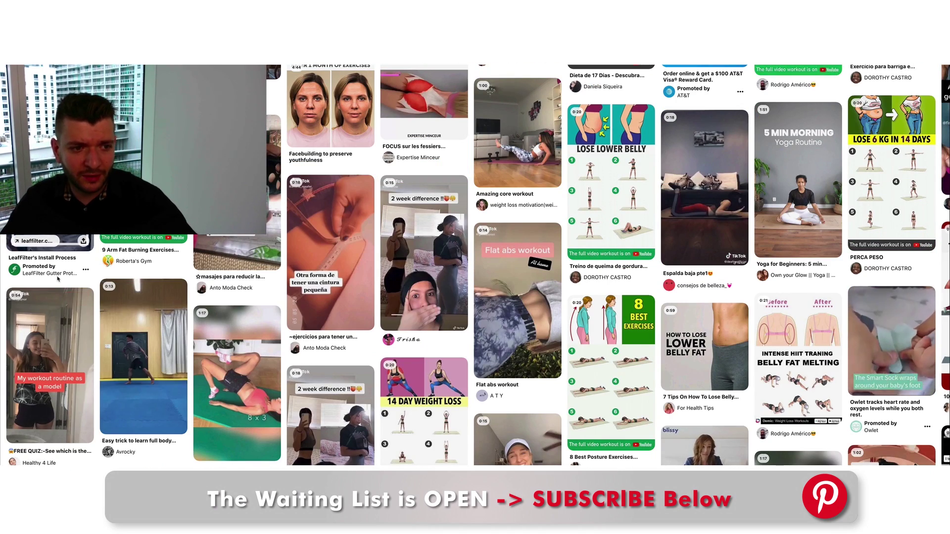
Step: Scroll the feed back down to The Outlets Store's Magic Eye Cream pin
{"action": "scroll", "coordinate": [424, 297], "scroll_direction": "down", "scroll_amount": 3}
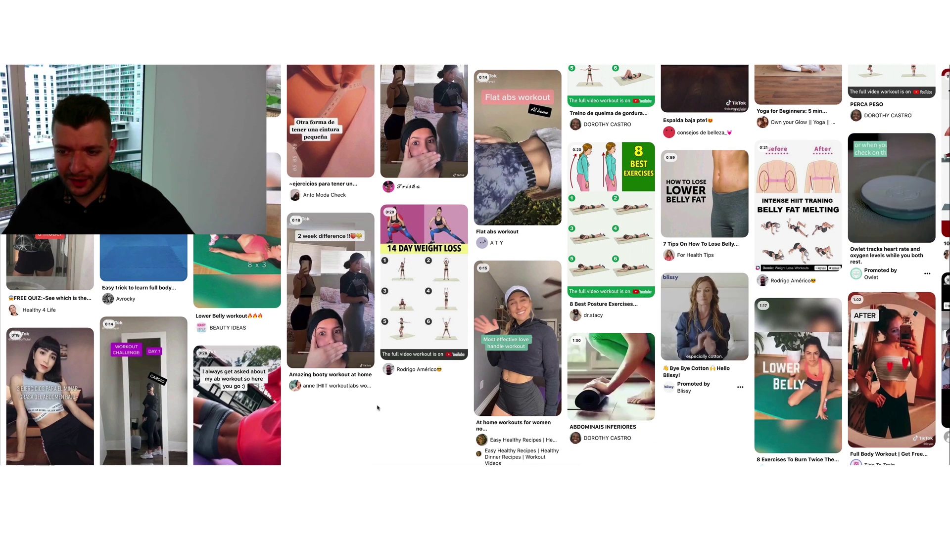
{"action": "scroll", "coordinate": [378, 408], "scroll_direction": "down", "scroll_amount": 1}
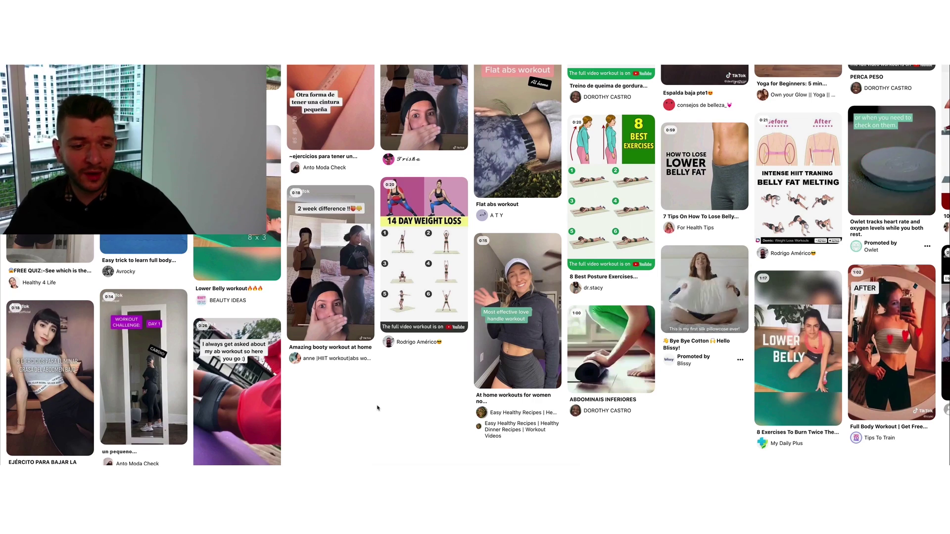
{"action": "scroll", "coordinate": [407, 295], "scroll_direction": "down", "scroll_amount": 5}
{"action": "scroll", "coordinate": [407, 294], "scroll_direction": "down", "scroll_amount": 10}
Step: Reopen the Magic Eye Cream pin and pause its video
{"action": "left_click", "coordinate": [408, 294]}
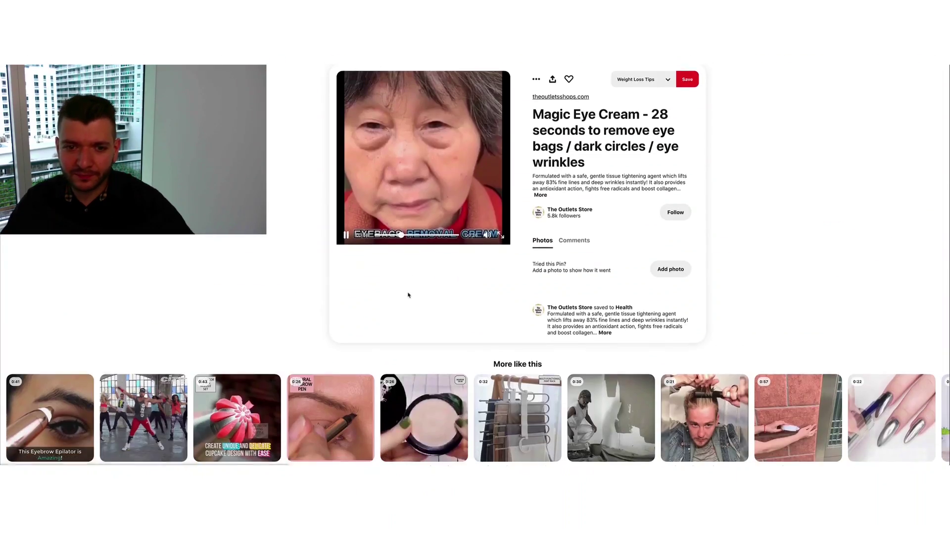
{"action": "left_click", "coordinate": [346, 235]}
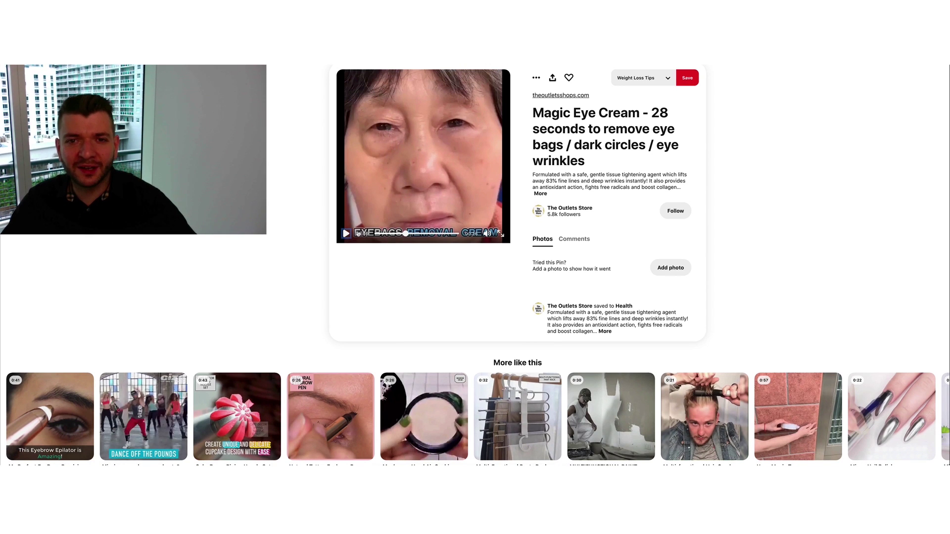